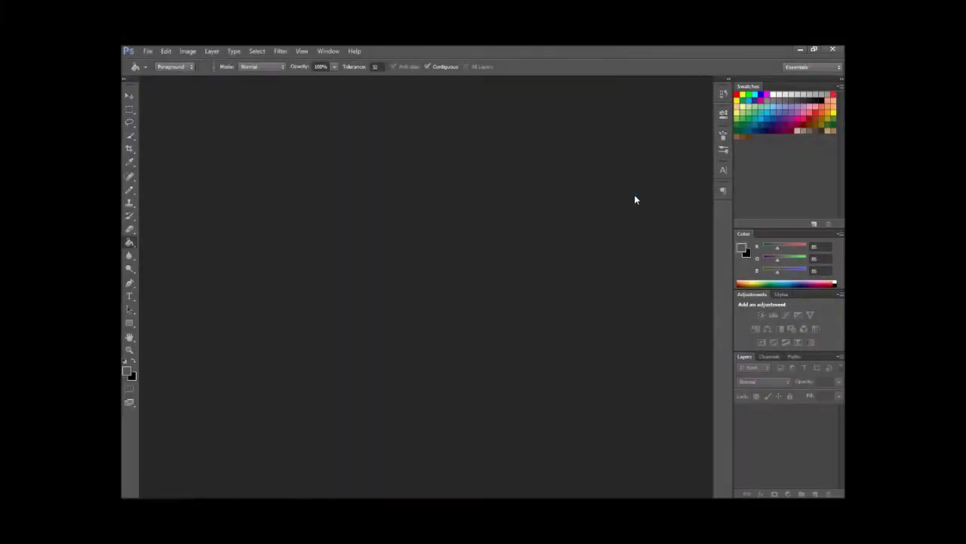
Step: Open the portrait photo
{"action": "key", "text": "ctrl+o"}
{"action": "scroll", "coordinate": [647, 264], "scroll_direction": "down", "scroll_amount": 5}
{"action": "left_click", "coordinate": [647, 280]}
{"action": "double_click", "coordinate": [647, 281]}
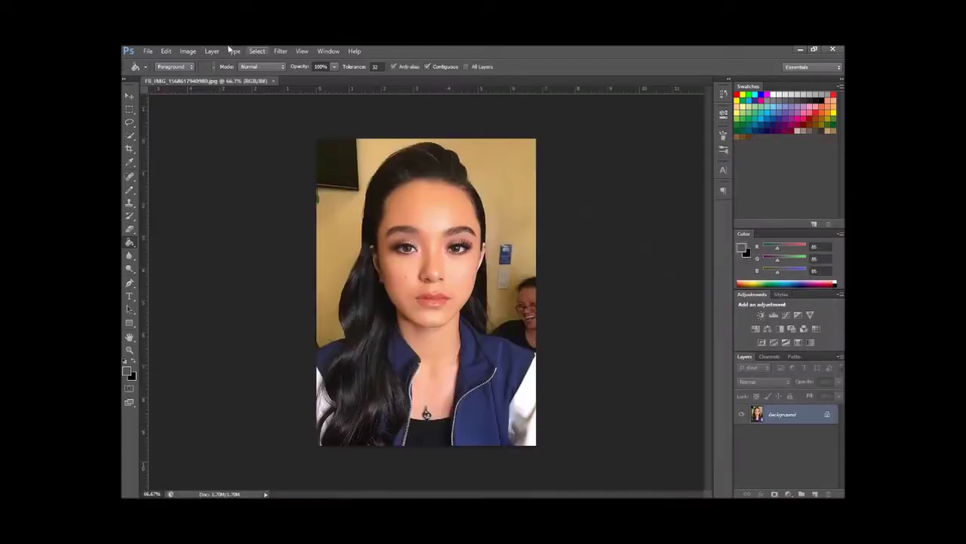
Step: Raise the image resolution to 150 in Image Size and fit the photo on screen
{"action": "left_click", "coordinate": [187, 50]}
{"action": "left_click", "coordinate": [219, 123]}
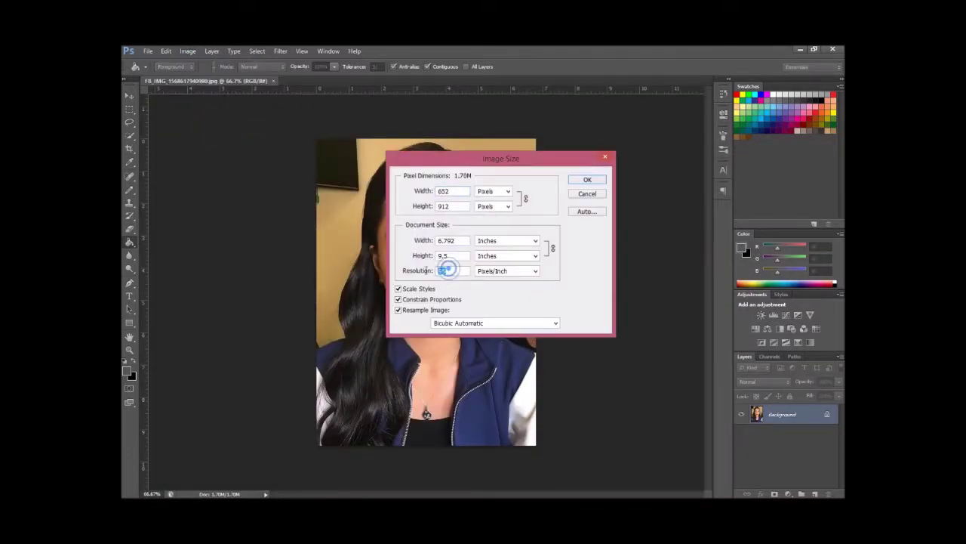
{"action": "type", "text": "150"}
{"action": "key", "text": "Return"}
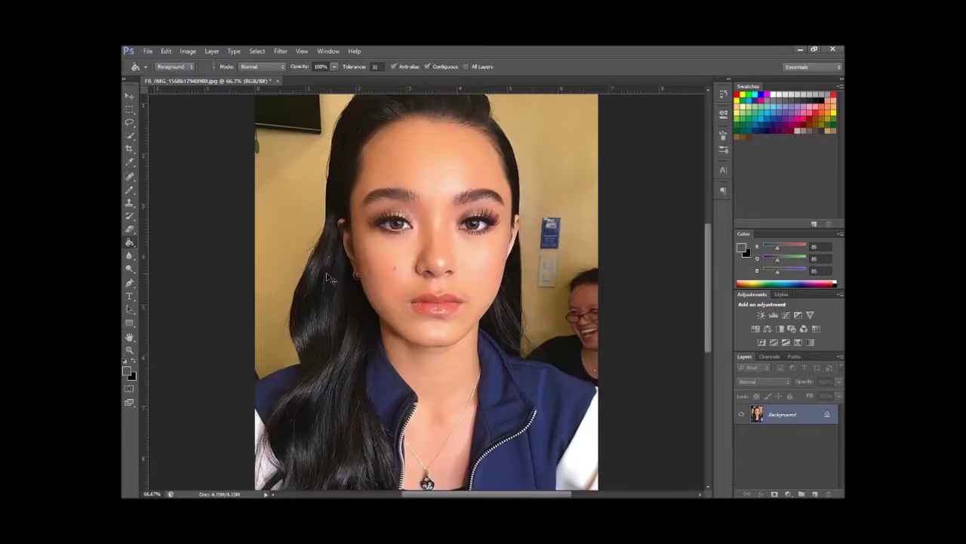
{"action": "key", "text": "ctrl+0"}
Step: Quick-select the woman's hair, face and jacket and copy her onto new layers
{"action": "key", "text": "w"}
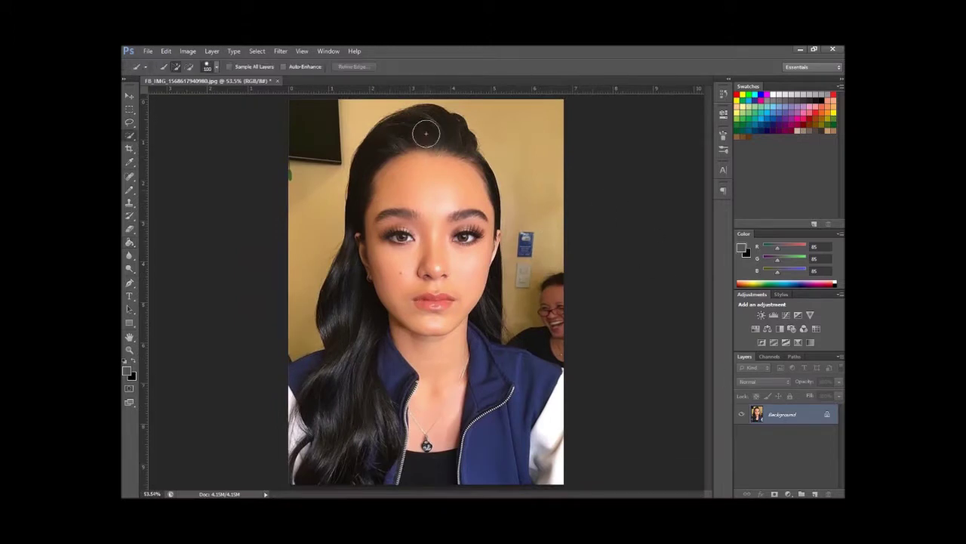
{"action": "mouse_move", "coordinate": [425, 133]}
{"action": "left_mouse_down"}
{"action": "mouse_move", "coordinate": [334, 448]}
{"action": "mouse_move", "coordinate": [280, 349]}
{"action": "mouse_move", "coordinate": [569, 406]}
{"action": "mouse_move", "coordinate": [541, 388]}
{"action": "left_mouse_up"}
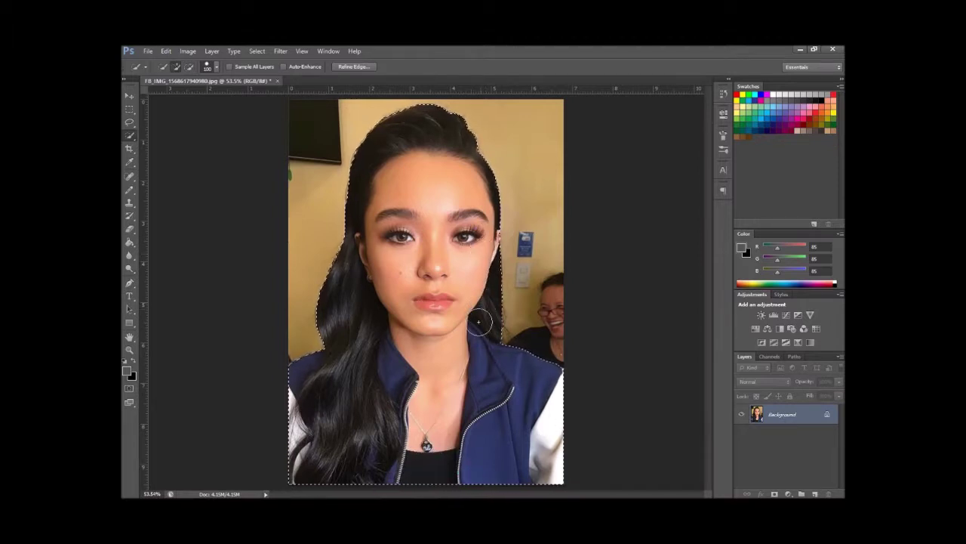
{"action": "key", "text": "ctrl+j"}
{"action": "key", "text": "ctrl+j"}
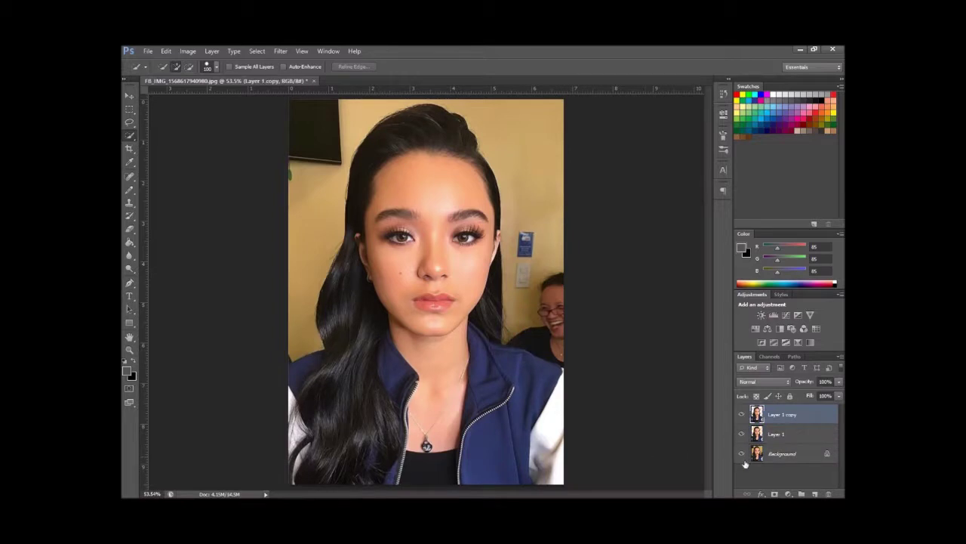
Step: Hide the original background and add a white-filled layer above it
{"action": "left_click", "coordinate": [740, 453]}
{"action": "left_click", "coordinate": [781, 453]}
{"action": "left_click", "coordinate": [816, 494]}
{"action": "key", "text": "d"}
{"action": "key", "text": "ctrl+BackSpace"}
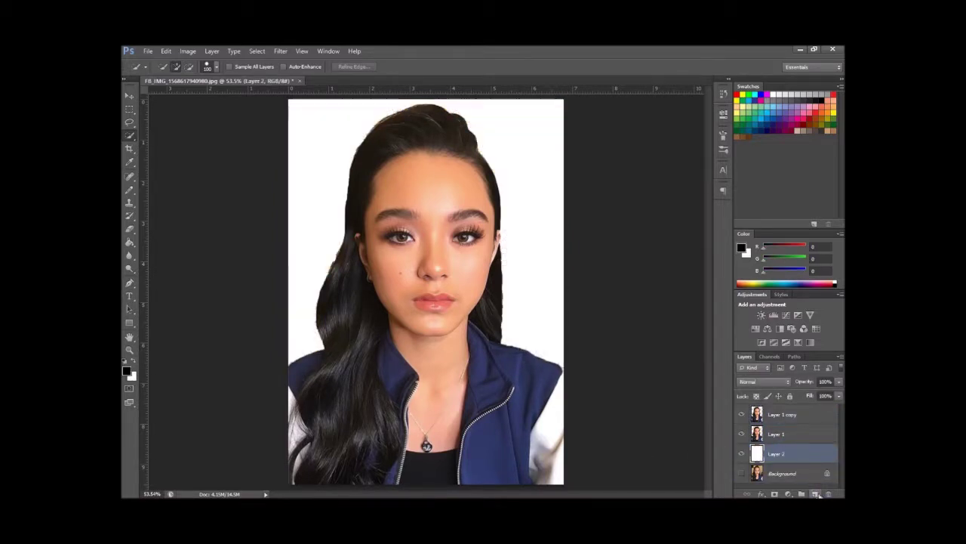
Step: Add another white-filled layer and combine it with the top woman copy into a smart object
{"action": "left_click", "coordinate": [814, 415]}
{"action": "key", "text": "ctrl+shift+alt+n"}
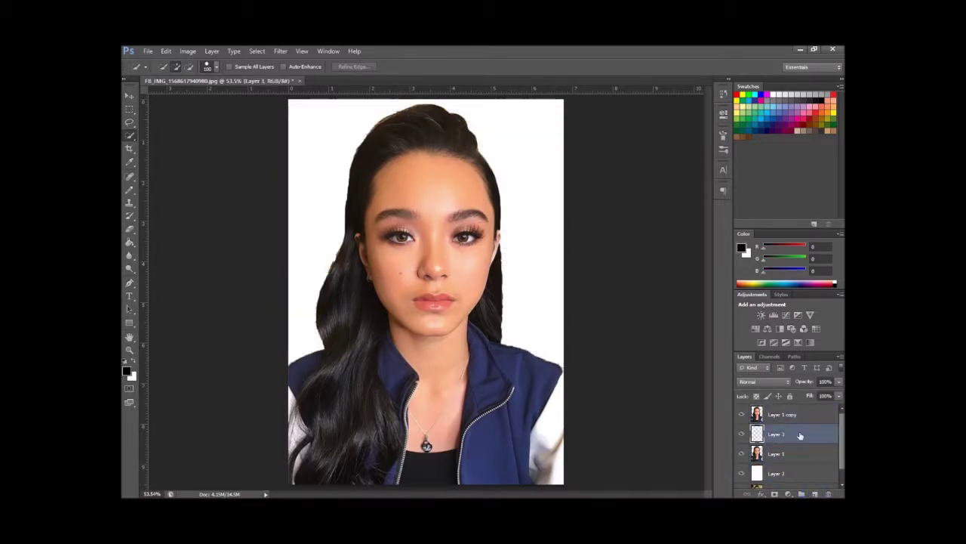
{"action": "key", "text": "ctrl+BackSpace"}
{"action": "left_click", "coordinate": [813, 416], "text": "ctrl"}
{"action": "right_click", "coordinate": [813, 417]}
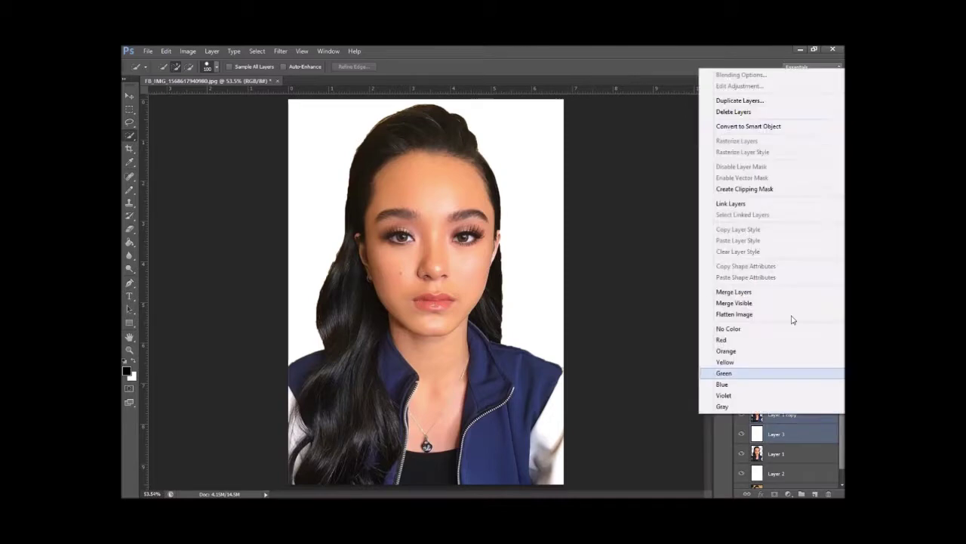
{"action": "left_click", "coordinate": [793, 126]}
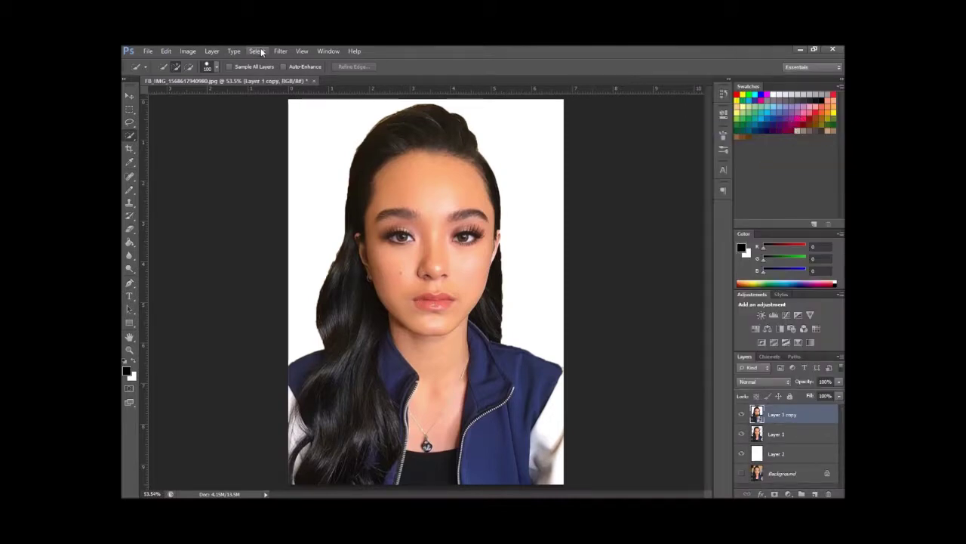
Step: Apply the Stylize > Glowing Edges filter from the Filter Gallery
{"action": "left_click", "coordinate": [280, 50]}
{"action": "left_click", "coordinate": [323, 99]}
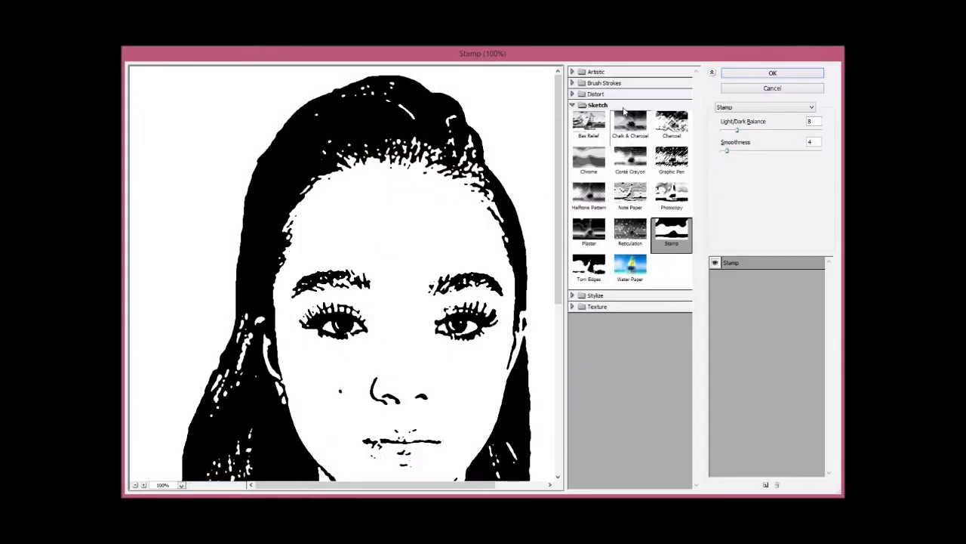
{"action": "left_click", "coordinate": [596, 105]}
{"action": "left_click", "coordinate": [589, 135]}
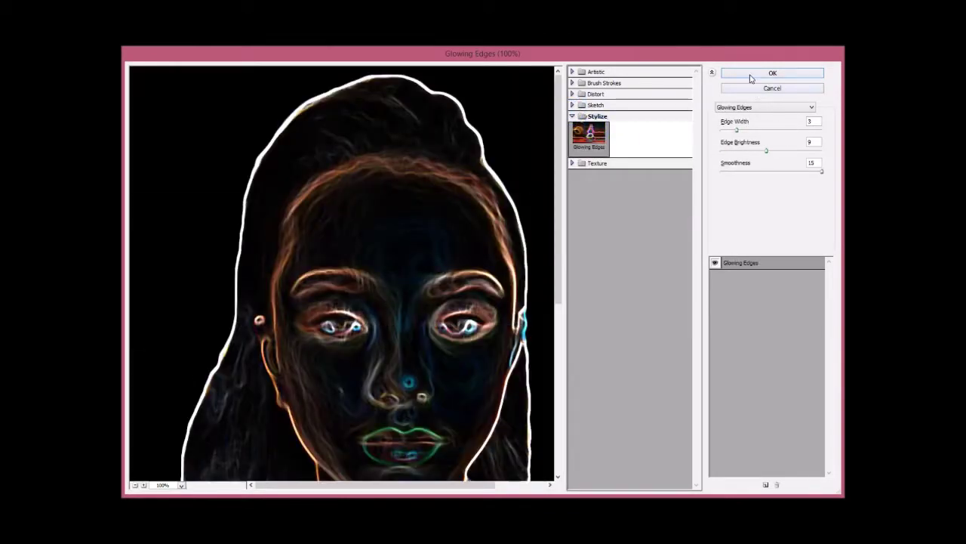
{"action": "left_click", "coordinate": [772, 73]}
Step: Add an Invert adjustment and merge it into the filtered layer
{"action": "left_click", "coordinate": [788, 494]}
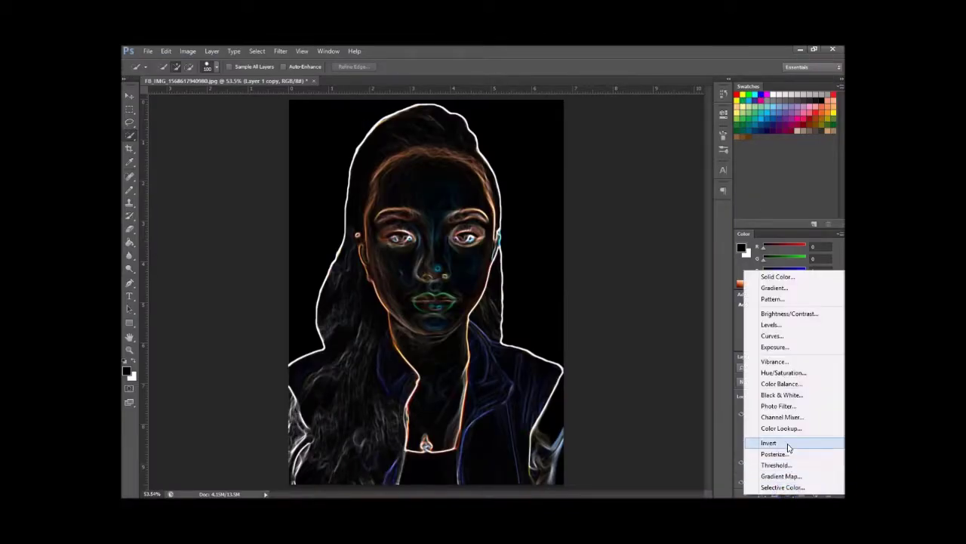
{"action": "left_click", "coordinate": [788, 444]}
{"action": "left_click", "coordinate": [782, 434], "text": "shift"}
{"action": "right_click", "coordinate": [782, 434]}
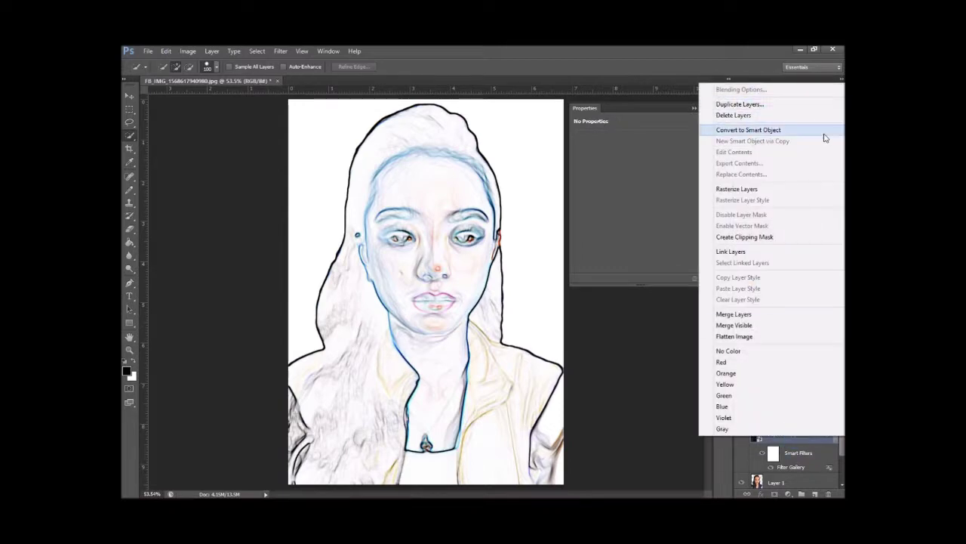
{"action": "left_click", "coordinate": [763, 316]}
Step: Apply the Sketch > Stamp filter to produce black ink lines
{"action": "left_click", "coordinate": [280, 50]}
{"action": "left_click", "coordinate": [298, 86]}
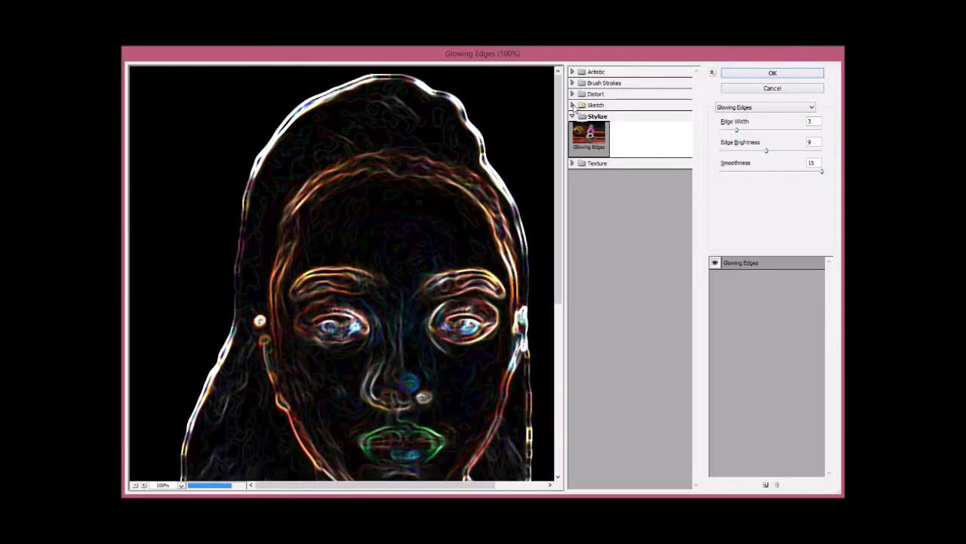
{"action": "left_click", "coordinate": [574, 105]}
{"action": "left_click", "coordinate": [672, 240]}
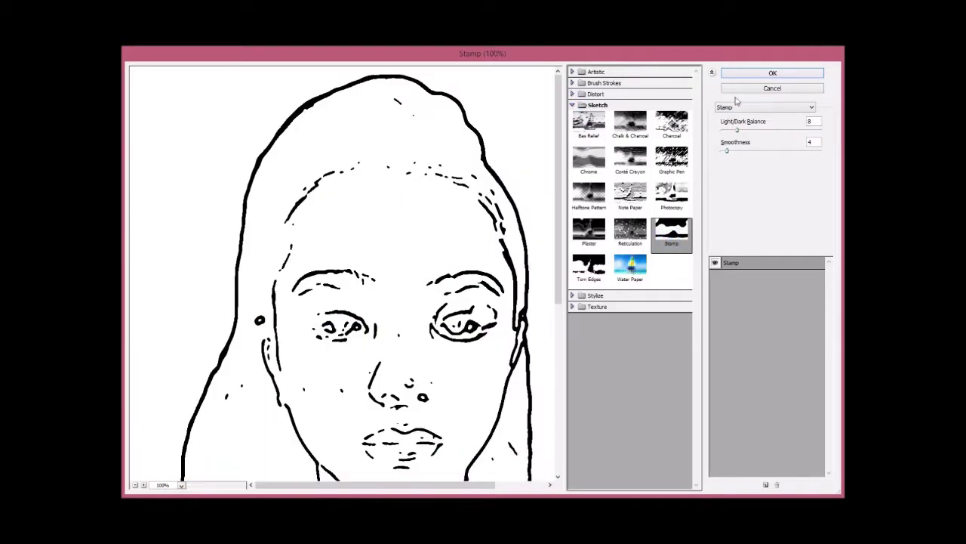
{"action": "left_click", "coordinate": [746, 76]}
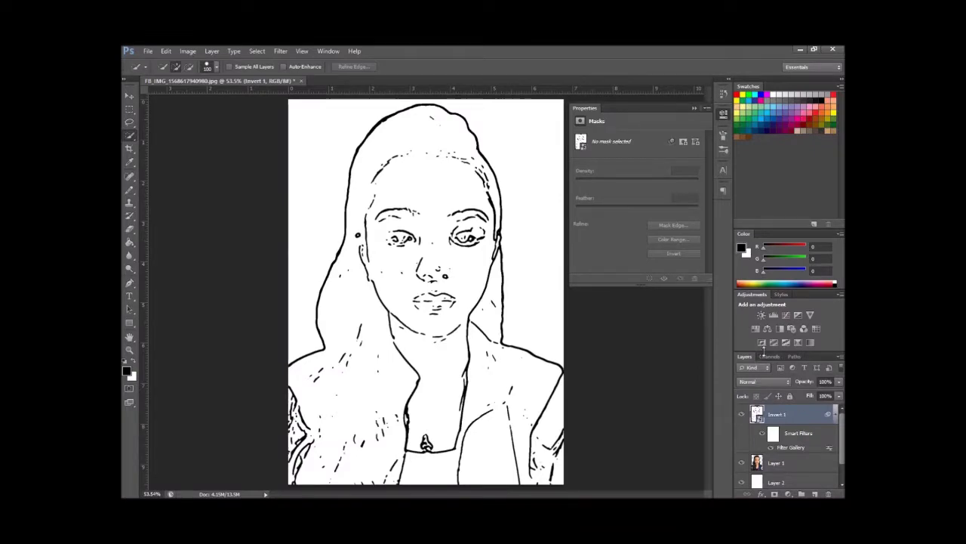
Step: On a new top layer, expand the outline selection and fill it black
{"action": "key", "text": "ctrl+alt+a"}
{"action": "key", "text": "ctrl+shift+alt+e"}
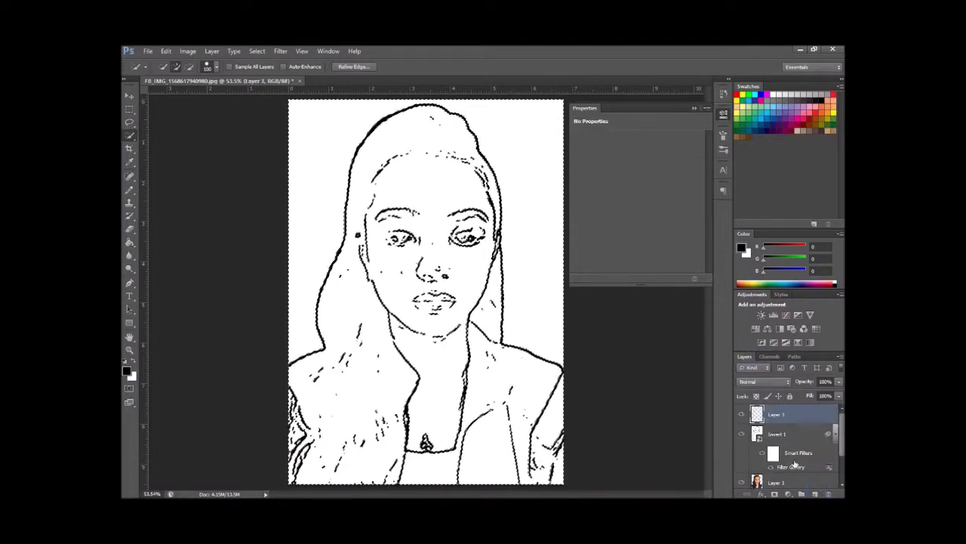
{"action": "key", "text": "ctrl+d"}
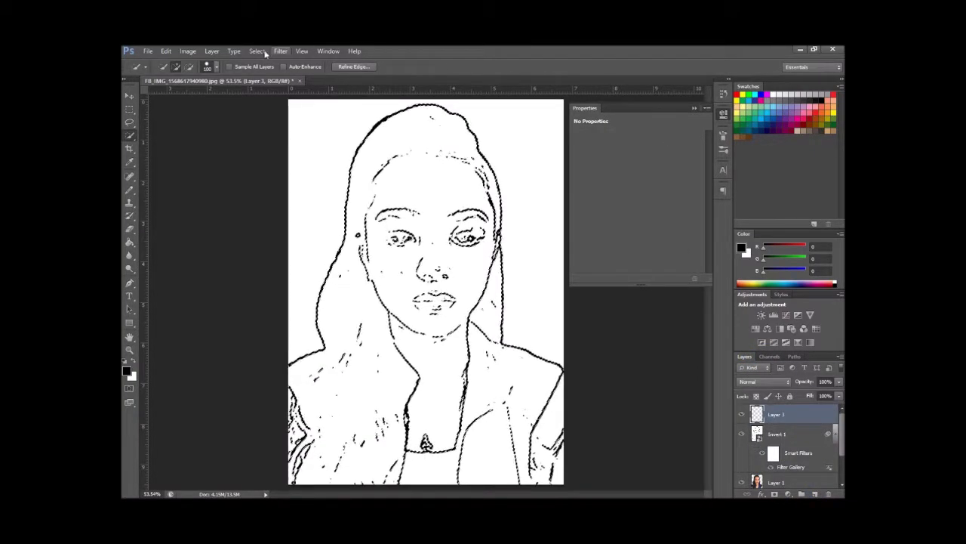
{"action": "left_click", "coordinate": [257, 50]}
{"action": "left_click", "coordinate": [378, 188]}
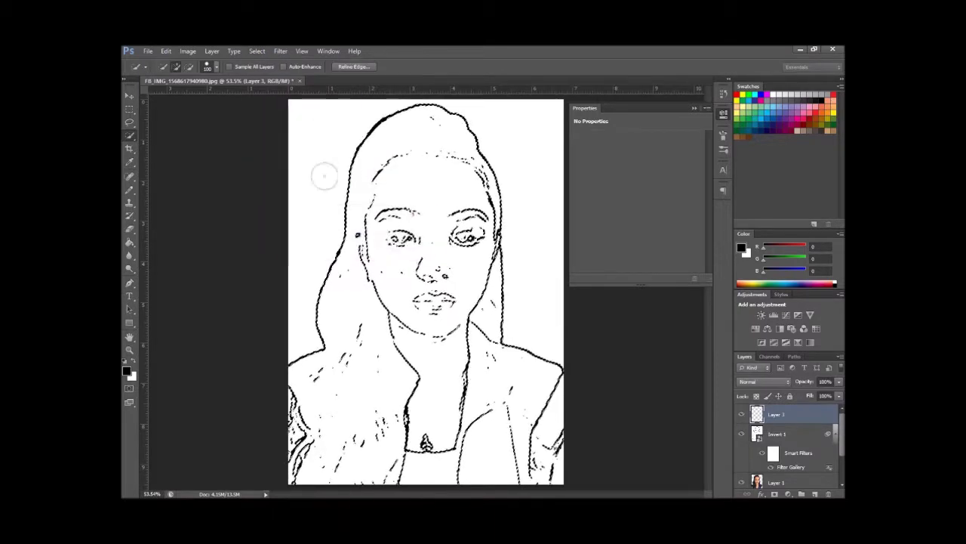
{"action": "key", "text": "alt+BackSpace"}
{"action": "key", "text": "ctrl+d"}
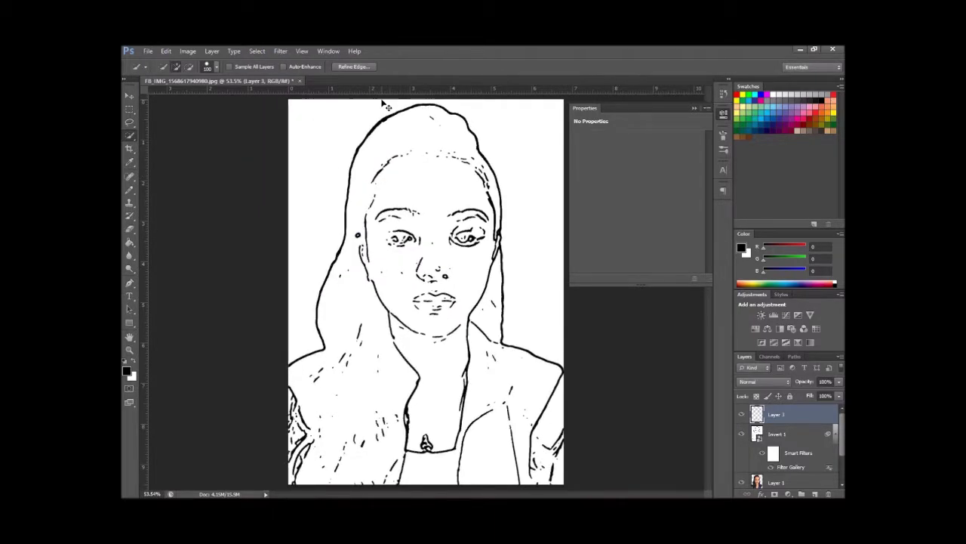
Step: Hide the original ink layer, show the colour photo at 50% opacity, and select the thickened outlines
{"action": "left_click", "coordinate": [740, 433]}
{"action": "left_click", "coordinate": [742, 481]}
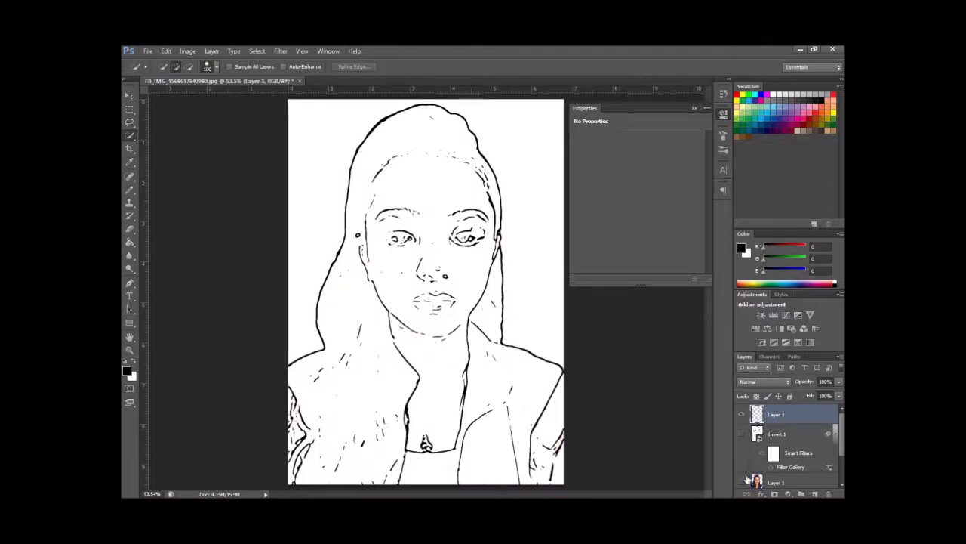
{"action": "scroll", "coordinate": [801, 483], "scroll_direction": "down", "scroll_amount": 2}
{"action": "left_click", "coordinate": [789, 439]}
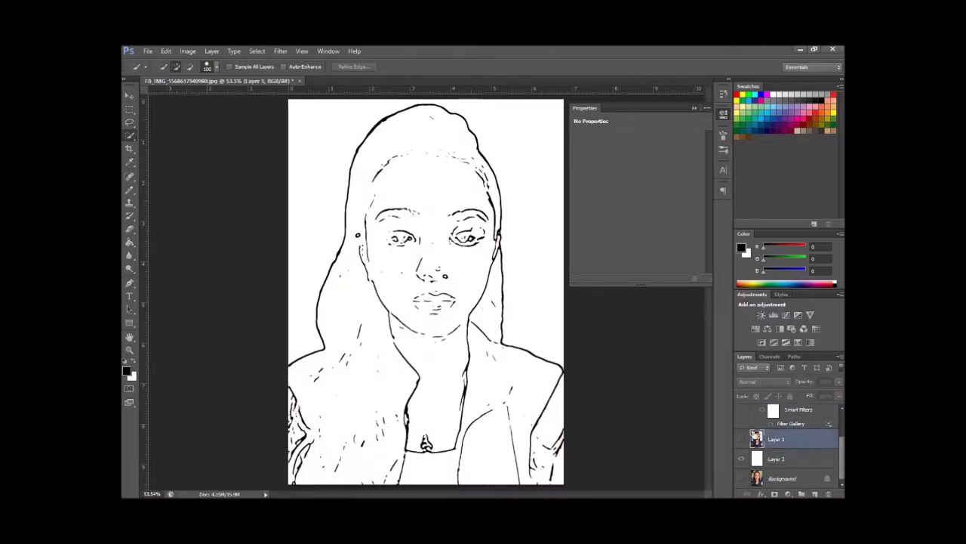
{"action": "left_click", "coordinate": [741, 439]}
{"action": "left_click_drag", "start_coordinate": [819, 398], "coordinate": [814, 392]}
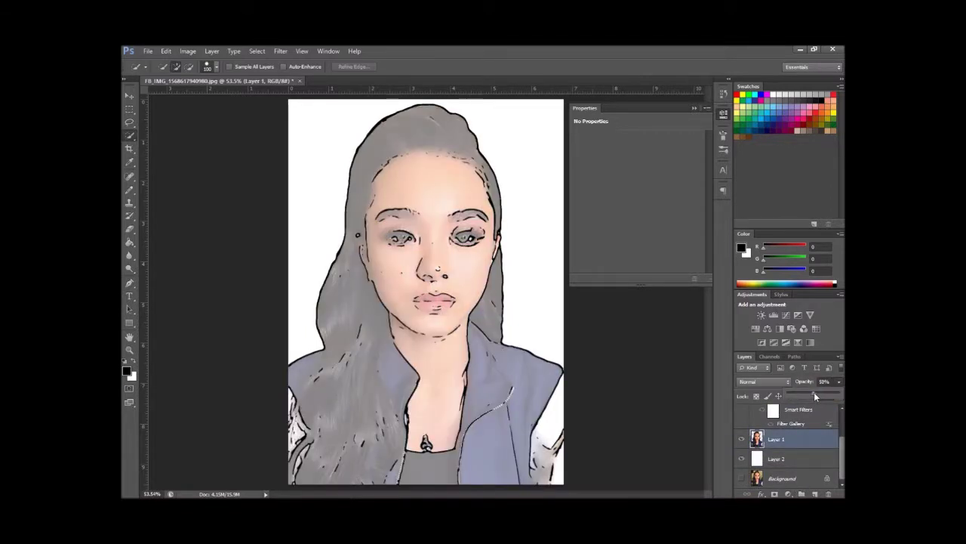
{"action": "scroll", "coordinate": [785, 423], "scroll_direction": "up", "scroll_amount": 2}
{"action": "left_click", "coordinate": [785, 417]}
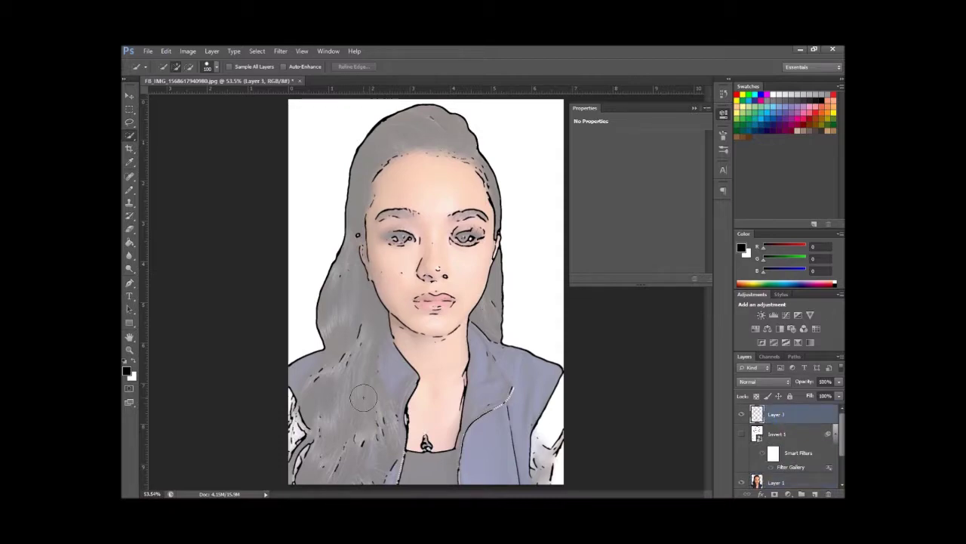
Step: Draw a black pencil line joining the gaps along the hairline
{"action": "key", "text": "b"}
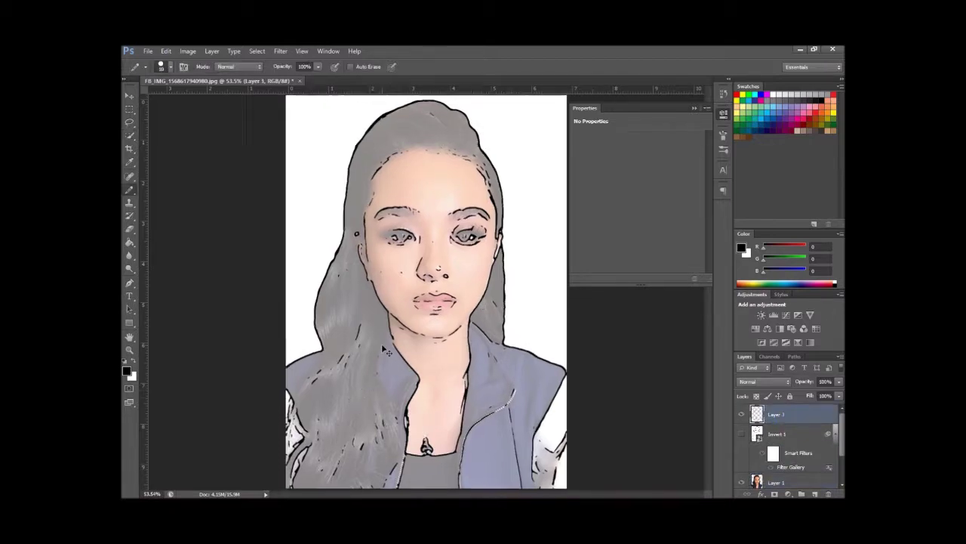
{"action": "scroll", "coordinate": [385, 349], "scroll_direction": "up", "scroll_amount": 5}
{"action": "scroll", "coordinate": [386, 348], "scroll_direction": "down", "scroll_amount": 1}
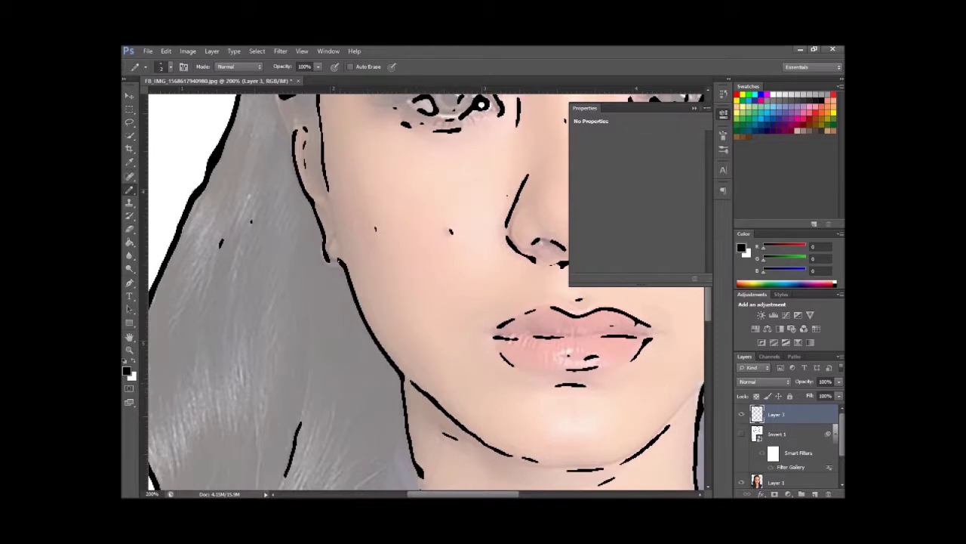
{"action": "left_click_drag", "start_coordinate": [336, 191], "coordinate": [340, 249]}
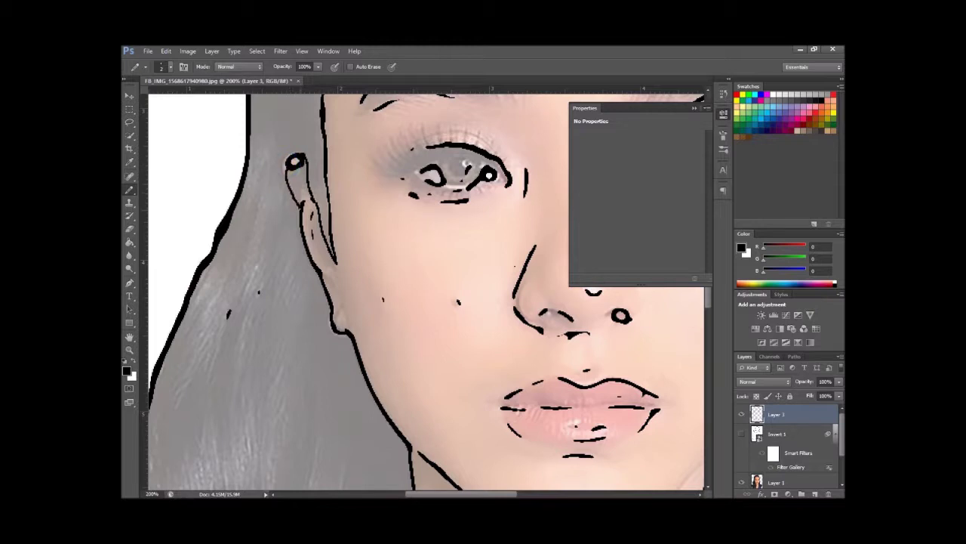
{"action": "left_click_drag", "start_coordinate": [355, 116], "coordinate": [363, 295]}
{"action": "left_click_drag", "start_coordinate": [335, 240], "coordinate": [321, 273]}
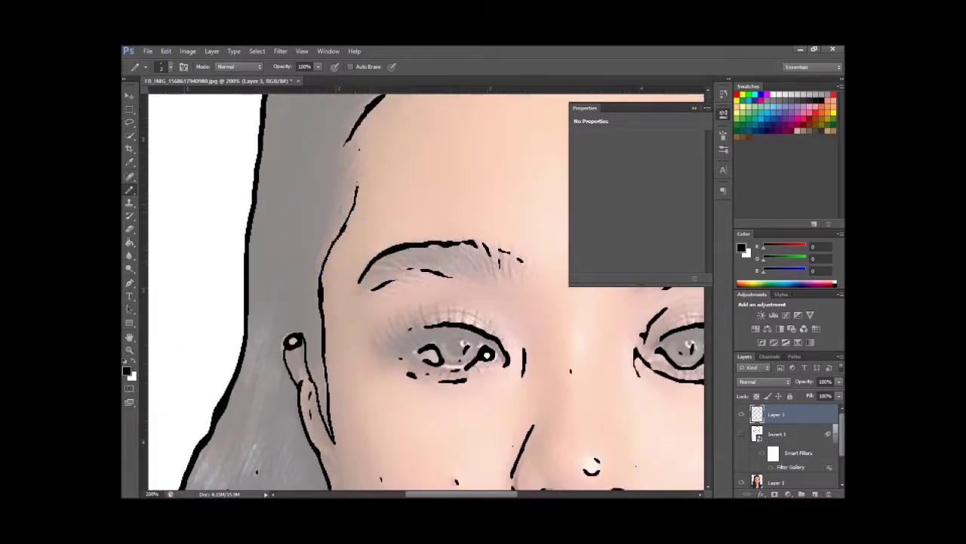
{"action": "left_click_drag", "start_coordinate": [402, 122], "coordinate": [320, 290]}
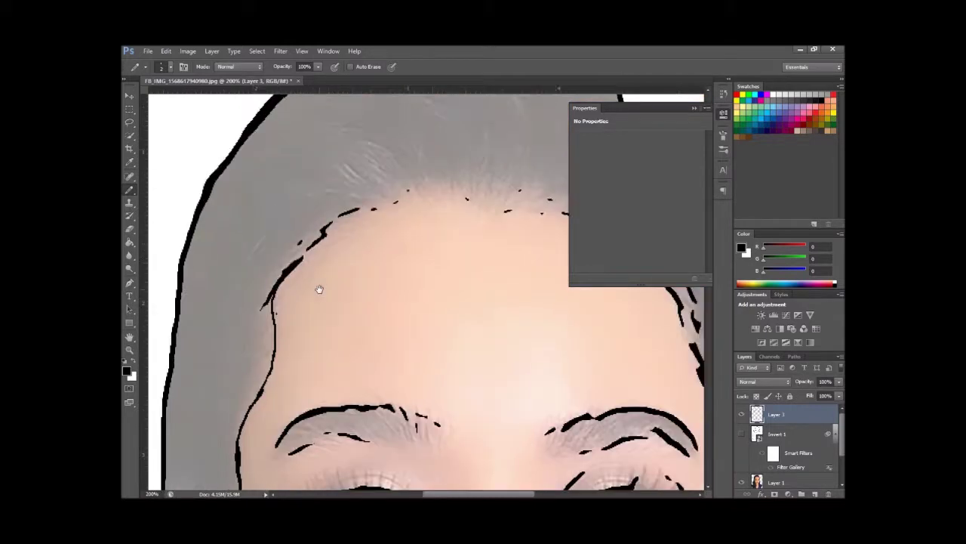
{"action": "mouse_move", "coordinate": [358, 231]}
{"action": "left_mouse_down"}
{"action": "mouse_move", "coordinate": [262, 292]}
{"action": "mouse_move", "coordinate": [313, 243]}
{"action": "left_mouse_up"}
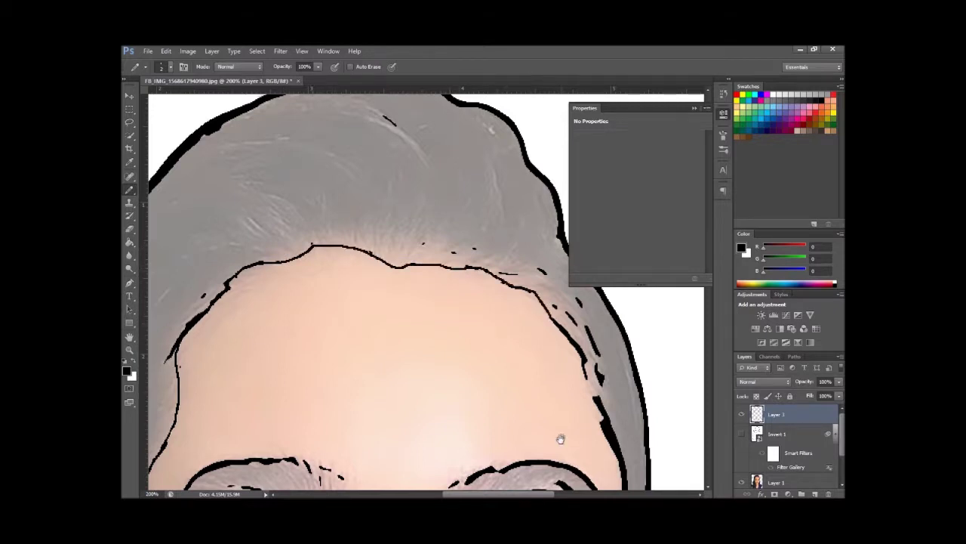
{"action": "left_click_drag", "start_coordinate": [560, 438], "coordinate": [370, 332]}
{"action": "left_click_drag", "start_coordinate": [420, 453], "coordinate": [405, 275]}
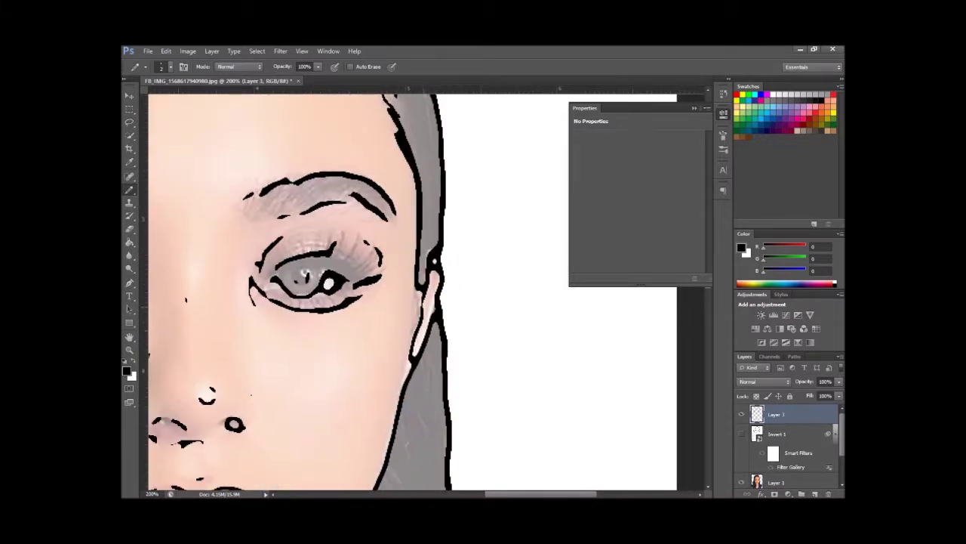
Step: Erase a stray mark near the eye and extend the jacket outline to the bottom edge
{"action": "key", "text": "e"}
{"action": "left_click_drag", "start_coordinate": [421, 302], "coordinate": [412, 280]}
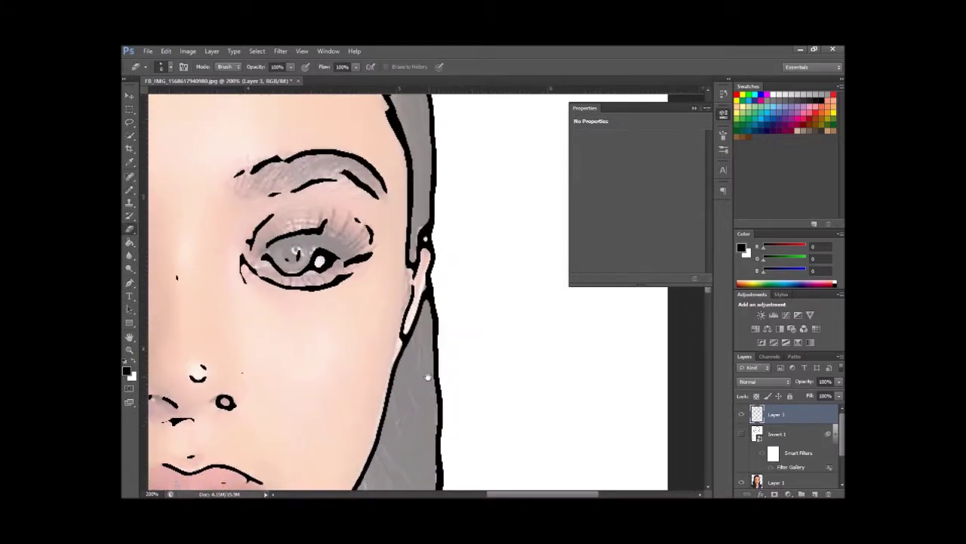
{"action": "left_click_drag", "start_coordinate": [427, 376], "coordinate": [401, 270]}
{"action": "key", "text": "b"}
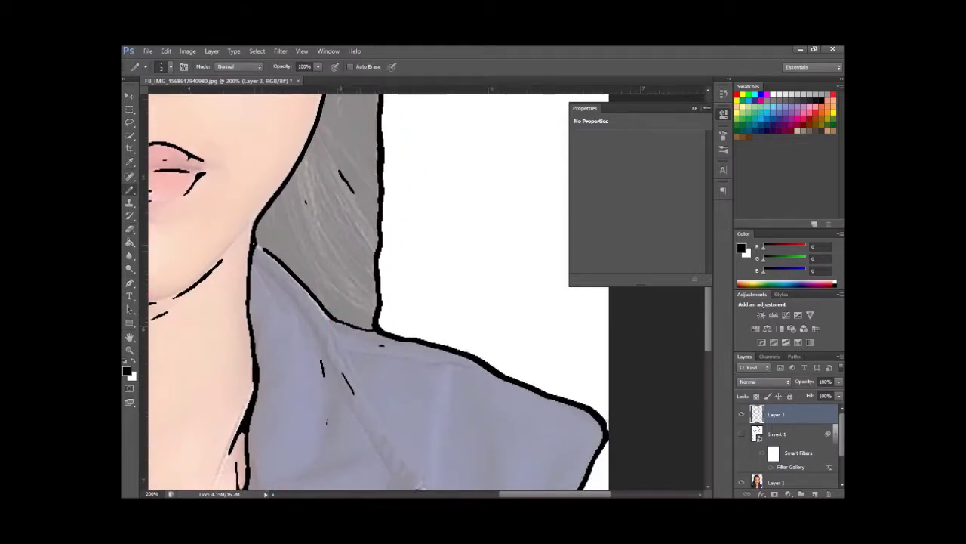
{"action": "left_click_drag", "start_coordinate": [450, 317], "coordinate": [449, 277]}
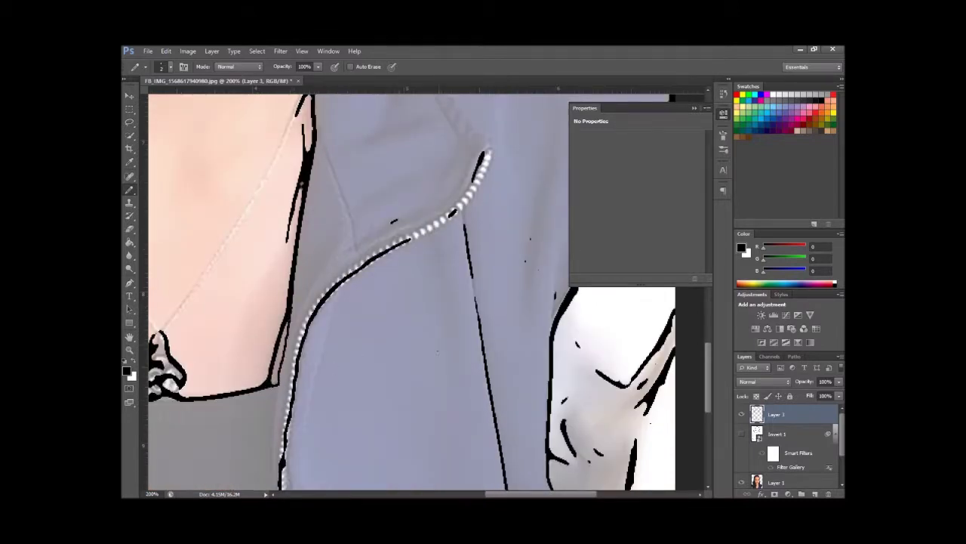
{"action": "left_click_drag", "start_coordinate": [425, 390], "coordinate": [357, 333]}
{"action": "left_click_drag", "start_coordinate": [511, 378], "coordinate": [521, 407]}
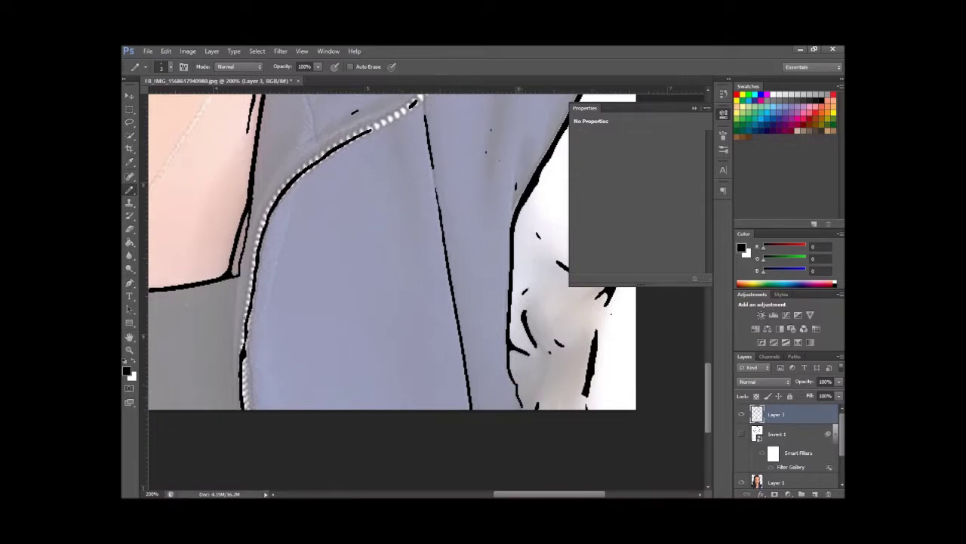
Step: Erase part of the outline along the collar edge
{"action": "scroll", "coordinate": [352, 459], "scroll_direction": "left", "scroll_amount": 5}
{"action": "scroll", "coordinate": [302, 460], "scroll_direction": "up", "scroll_amount": 2}
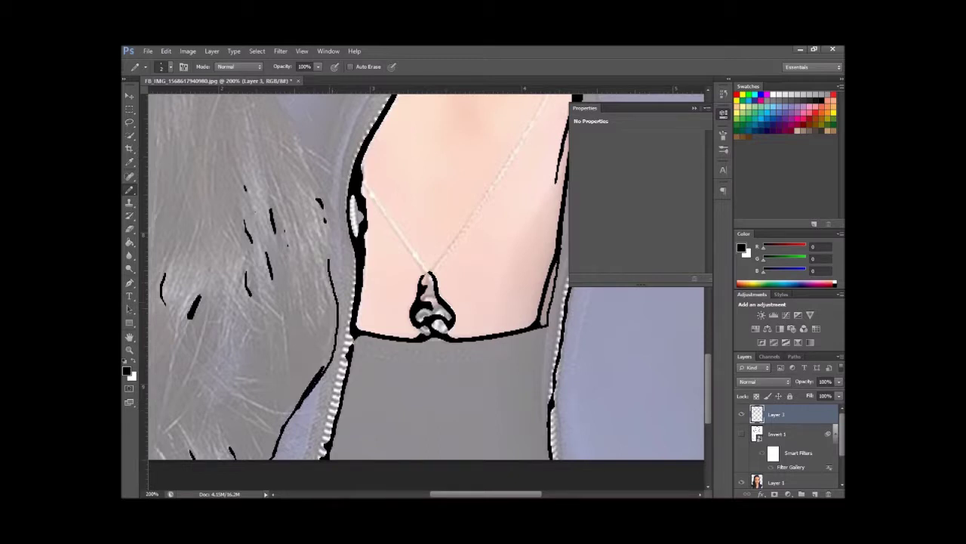
{"action": "scroll", "coordinate": [351, 344], "scroll_direction": "up", "scroll_amount": 4}
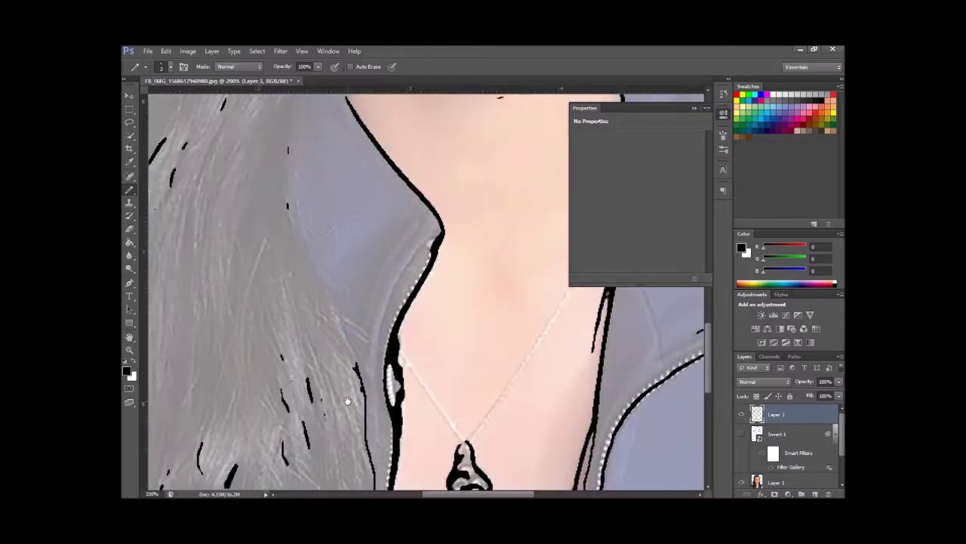
{"action": "scroll", "coordinate": [349, 393], "scroll_direction": "up", "scroll_amount": 1}
{"action": "key", "text": "e"}
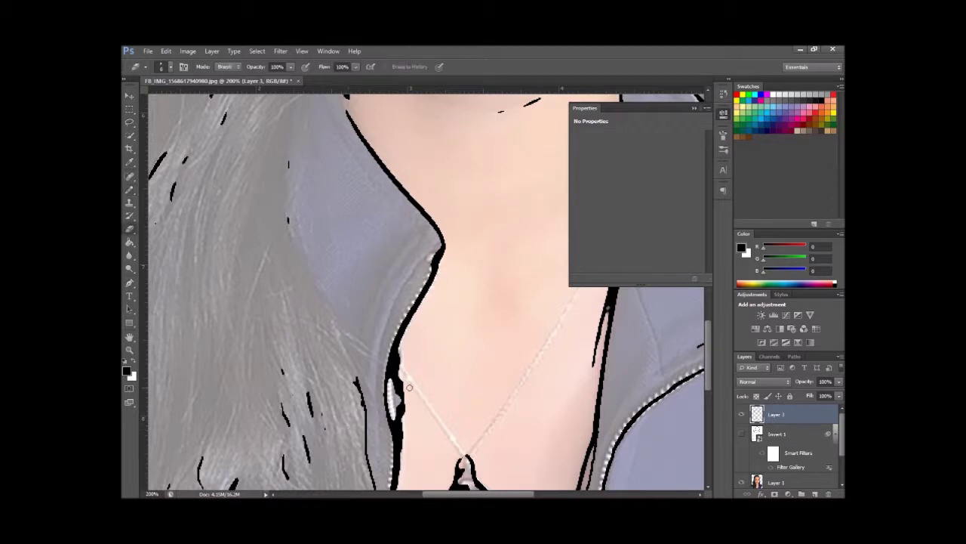
{"action": "mouse_move", "coordinate": [403, 348]}
{"action": "left_mouse_down"}
{"action": "mouse_move", "coordinate": [406, 435]}
{"action": "mouse_move", "coordinate": [396, 361]}
{"action": "left_mouse_up"}
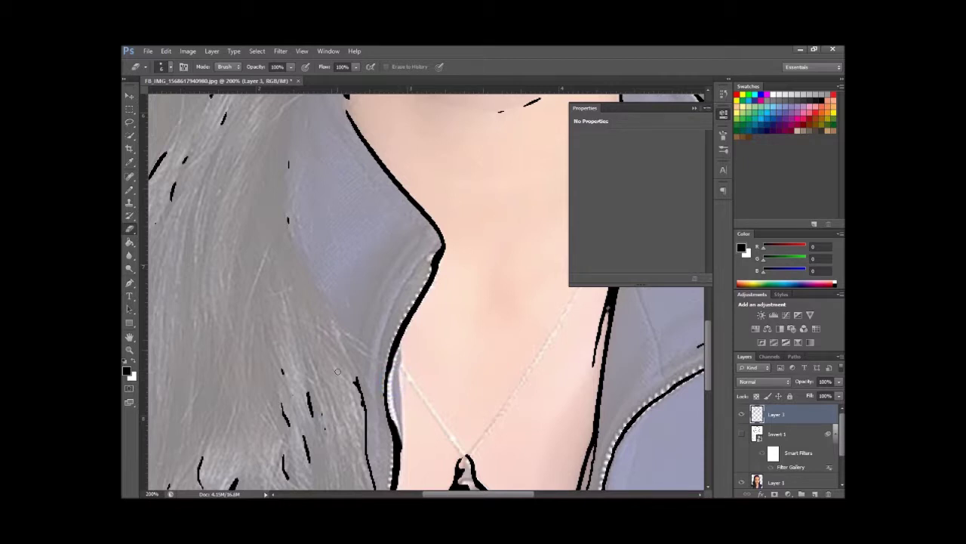
Step: Thicken the neck outline and draw curved hair lines down to the image's bottom edge
{"action": "key", "text": "b"}
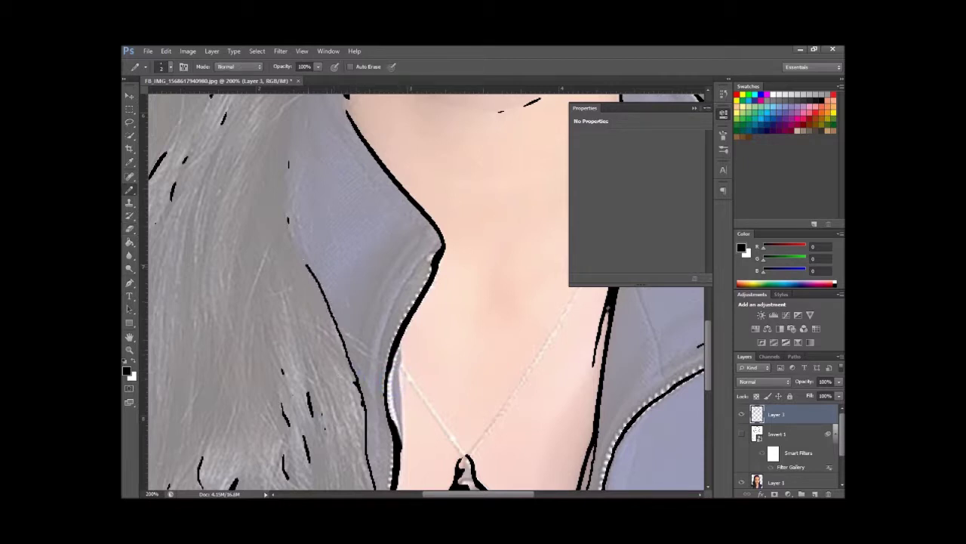
{"action": "mouse_move", "coordinate": [301, 228]}
{"action": "left_mouse_down"}
{"action": "mouse_move", "coordinate": [358, 416]}
{"action": "mouse_move", "coordinate": [358, 337]}
{"action": "left_mouse_up"}
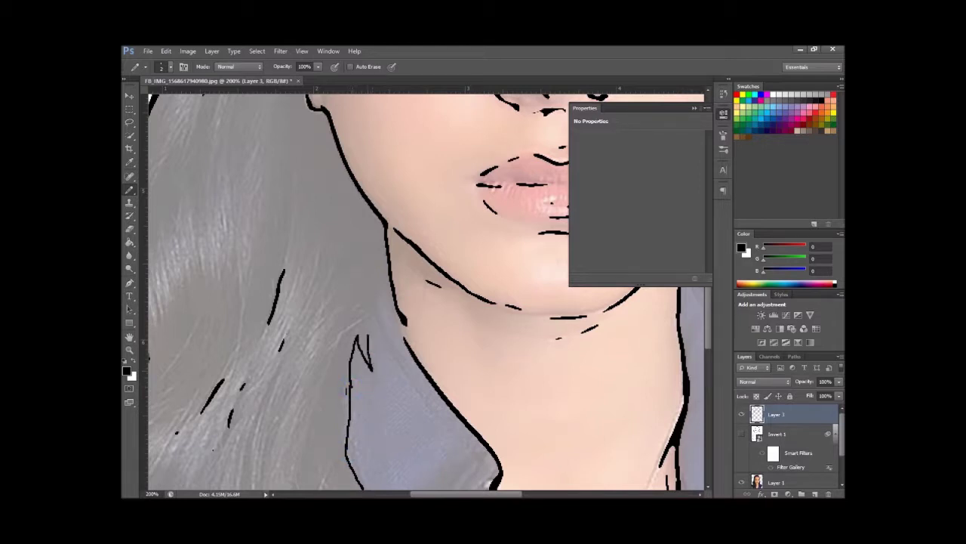
{"action": "left_click_drag", "start_coordinate": [391, 300], "coordinate": [404, 333]}
{"action": "mouse_move", "coordinate": [253, 279]}
{"action": "left_mouse_down"}
{"action": "mouse_move", "coordinate": [453, 312]}
{"action": "mouse_move", "coordinate": [432, 345]}
{"action": "left_mouse_up"}
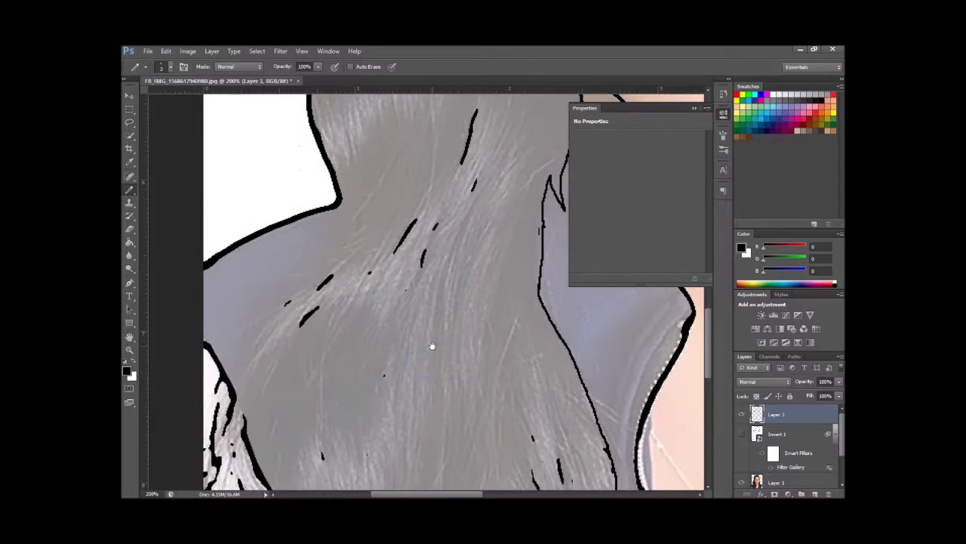
{"action": "mouse_move", "coordinate": [340, 197]}
{"action": "left_mouse_down"}
{"action": "mouse_move", "coordinate": [308, 284]}
{"action": "mouse_move", "coordinate": [257, 334]}
{"action": "left_mouse_up"}
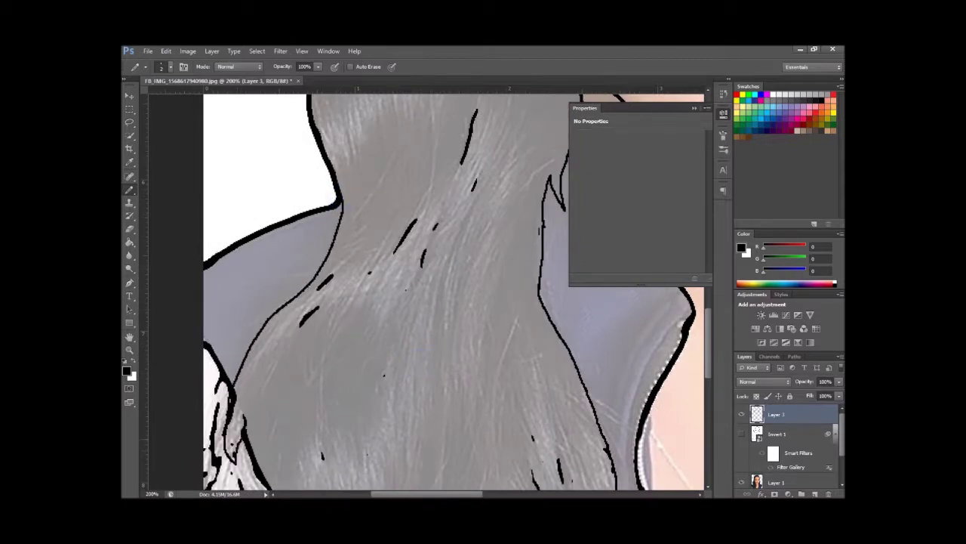
{"action": "left_click_drag", "start_coordinate": [278, 468], "coordinate": [262, 296]}
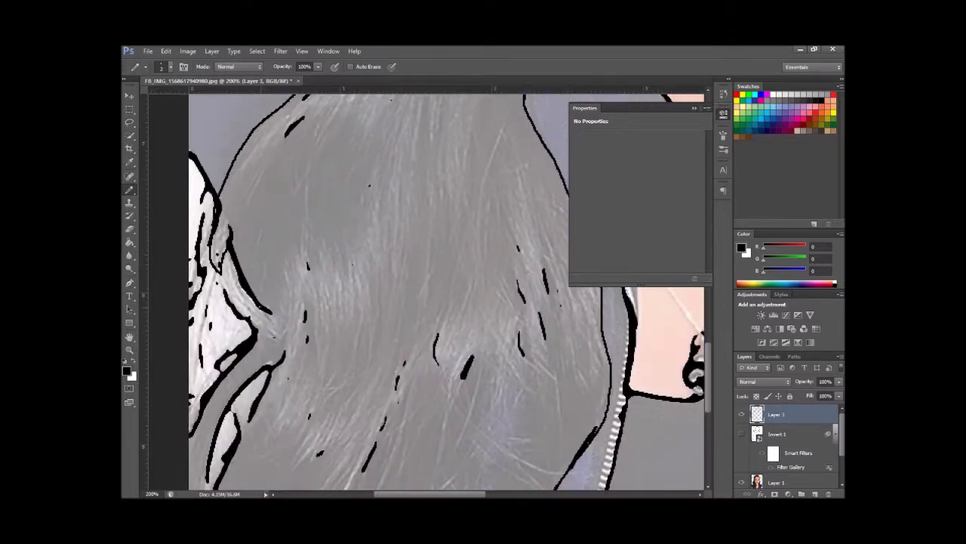
{"action": "left_click_drag", "start_coordinate": [233, 446], "coordinate": [265, 349]}
{"action": "left_click_drag", "start_coordinate": [240, 385], "coordinate": [237, 423]}
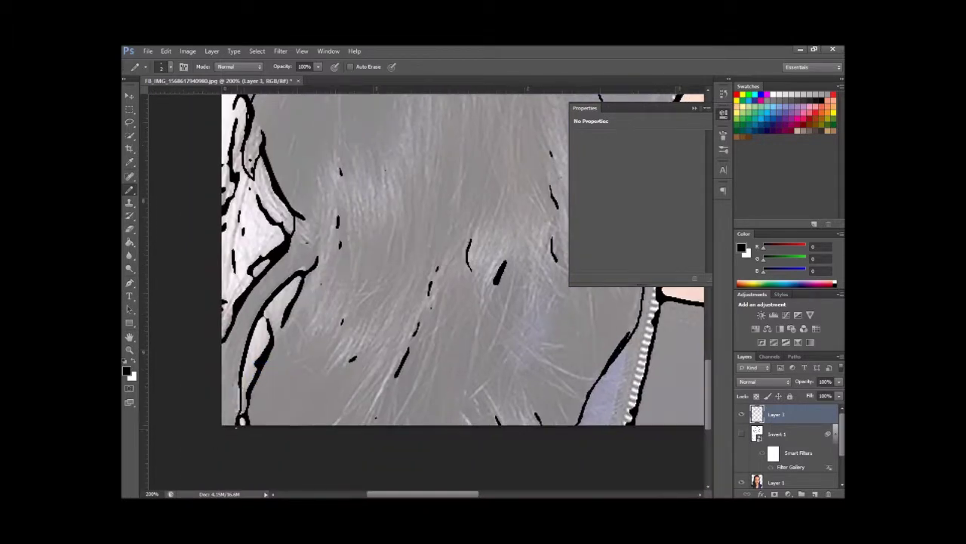
{"action": "mouse_move", "coordinate": [420, 291]}
{"action": "left_mouse_down"}
{"action": "mouse_move", "coordinate": [345, 345]}
{"action": "mouse_move", "coordinate": [317, 399]}
{"action": "mouse_move", "coordinate": [328, 416]}
{"action": "mouse_move", "coordinate": [371, 313]}
{"action": "mouse_move", "coordinate": [339, 399]}
{"action": "mouse_move", "coordinate": [347, 363]}
{"action": "left_mouse_up"}
Step: Duplicate Layer 1 and apply the Photocopy filter to the copy
{"action": "key", "text": "ctrl+0"}
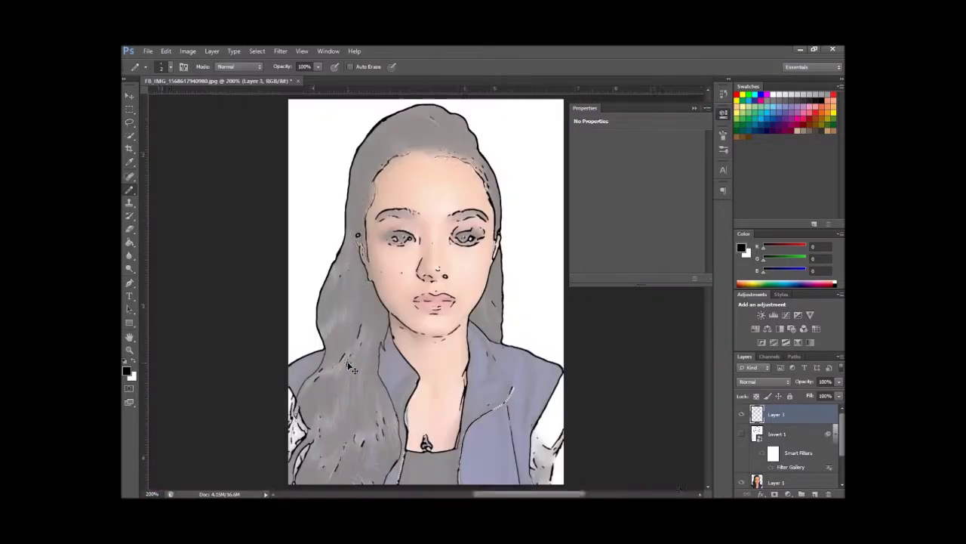
{"action": "scroll", "coordinate": [787, 466], "scroll_direction": "down", "scroll_amount": 2}
{"action": "left_click", "coordinate": [802, 436]}
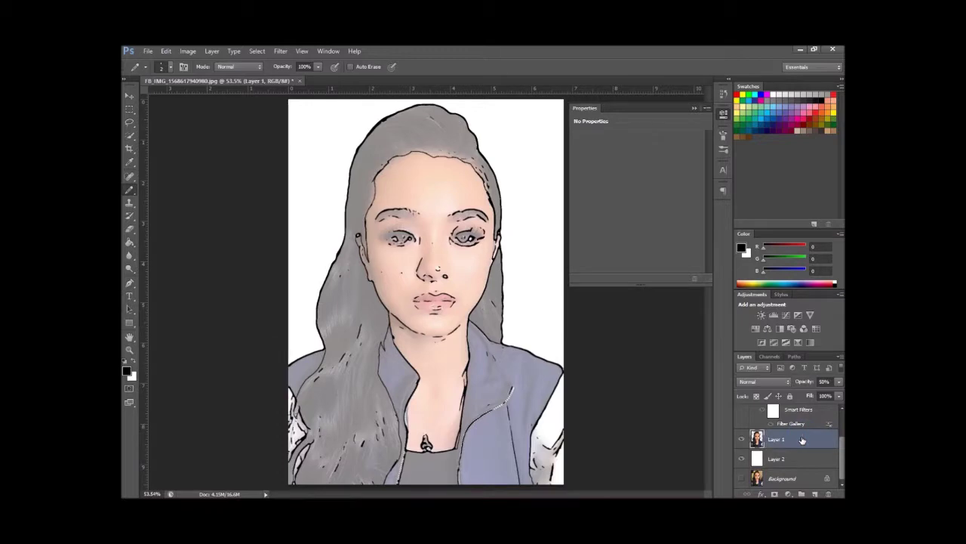
{"action": "key", "text": "ctrl+j"}
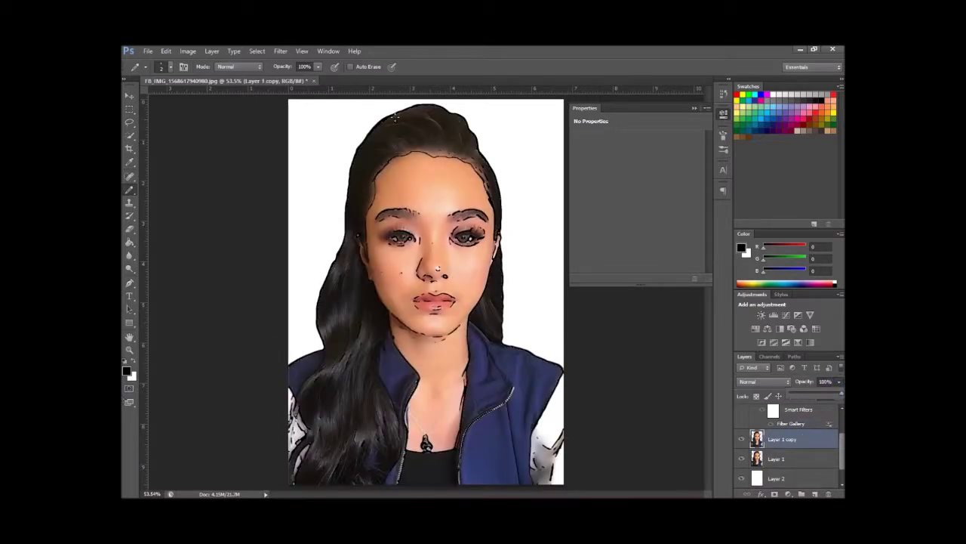
{"action": "left_click", "coordinate": [285, 53]}
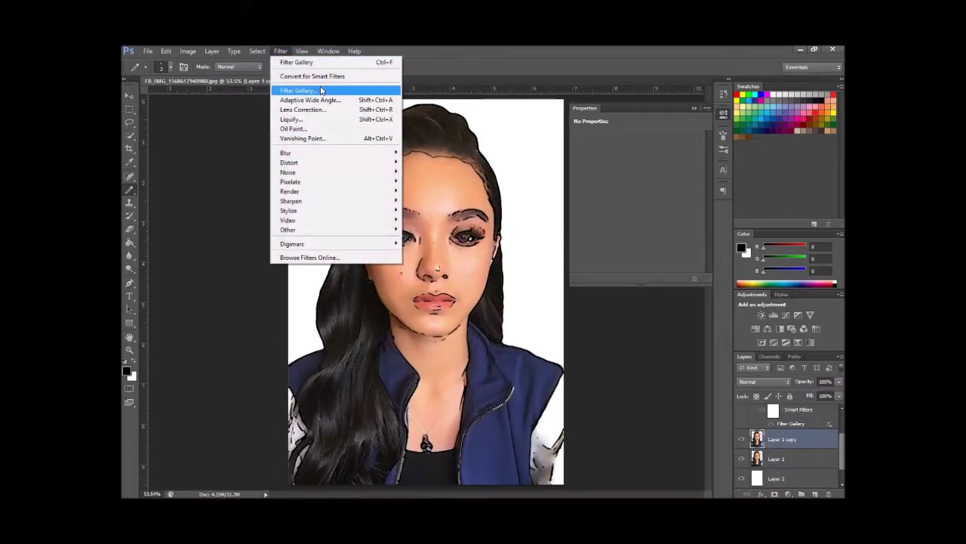
{"action": "left_click", "coordinate": [320, 85]}
{"action": "left_click", "coordinate": [730, 73]}
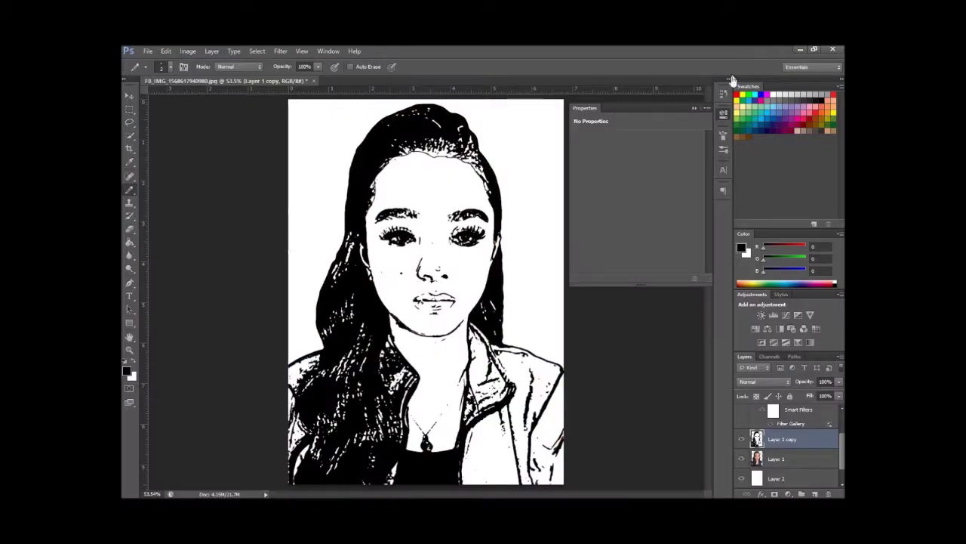
Step: Make Layer 1 copy active and open the Channels panel
{"action": "left_click", "coordinate": [785, 459]}
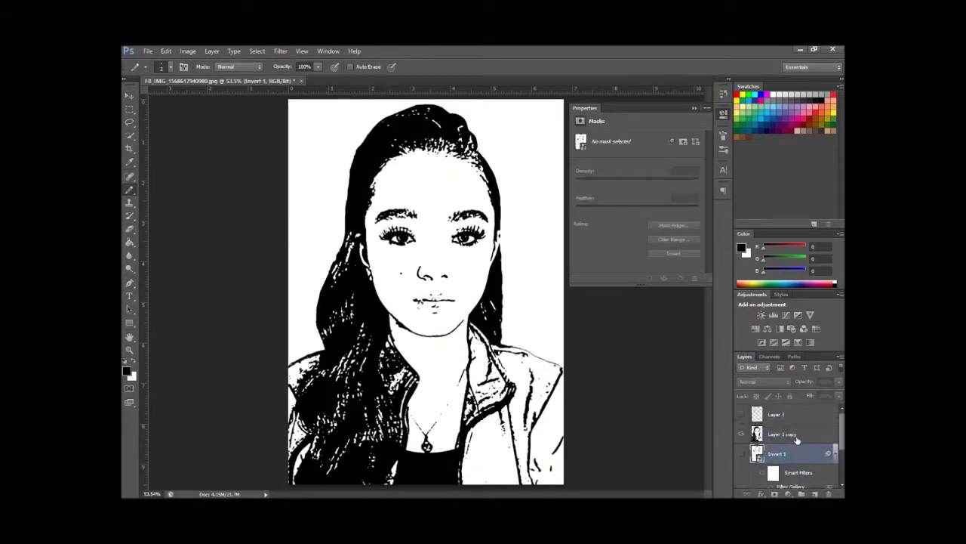
{"action": "key", "text": "ctrl+j"}
{"action": "left_click", "coordinate": [770, 356]}
Step: Load the RGB brightness as a selection, add a new layer, and contract the selection
{"action": "left_click", "coordinate": [783, 493]}
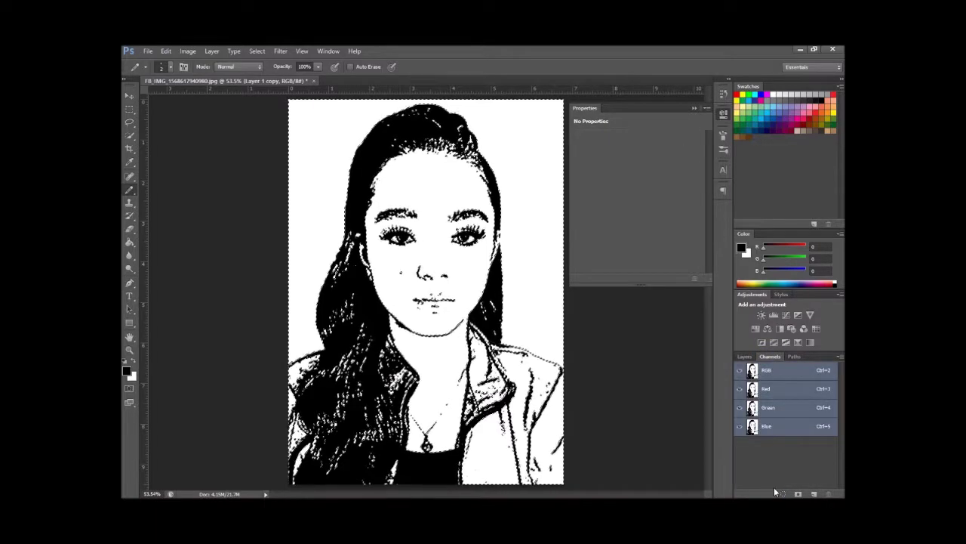
{"action": "left_click", "coordinate": [745, 355]}
{"action": "left_click", "coordinate": [815, 494]}
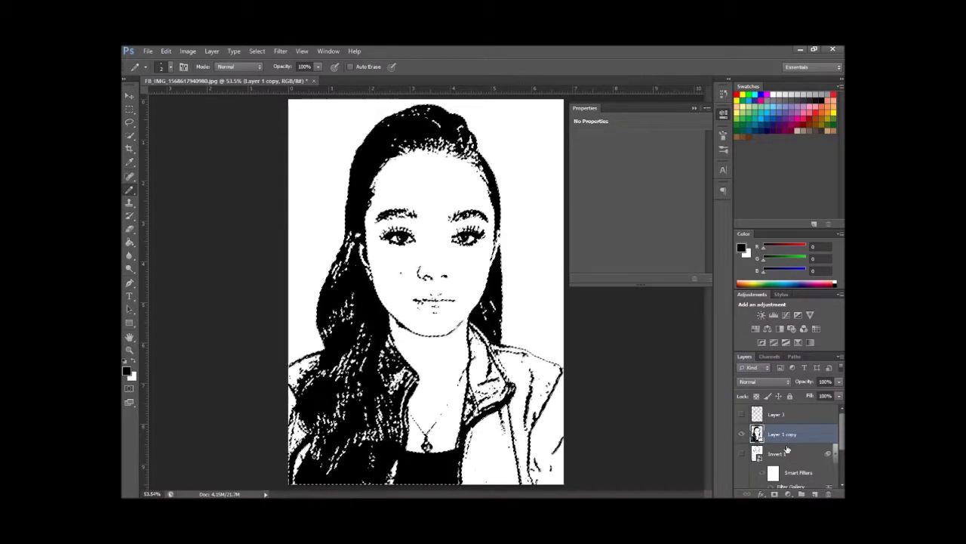
{"action": "left_click", "coordinate": [257, 51]}
{"action": "mouse_move", "coordinate": [265, 162]}
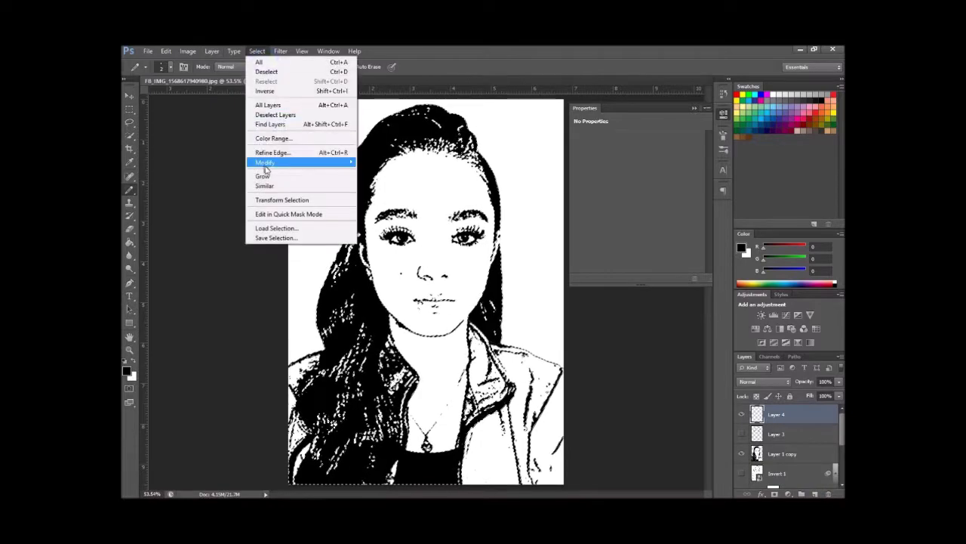
{"action": "left_click", "coordinate": [367, 193]}
{"action": "left_click", "coordinate": [411, 231]}
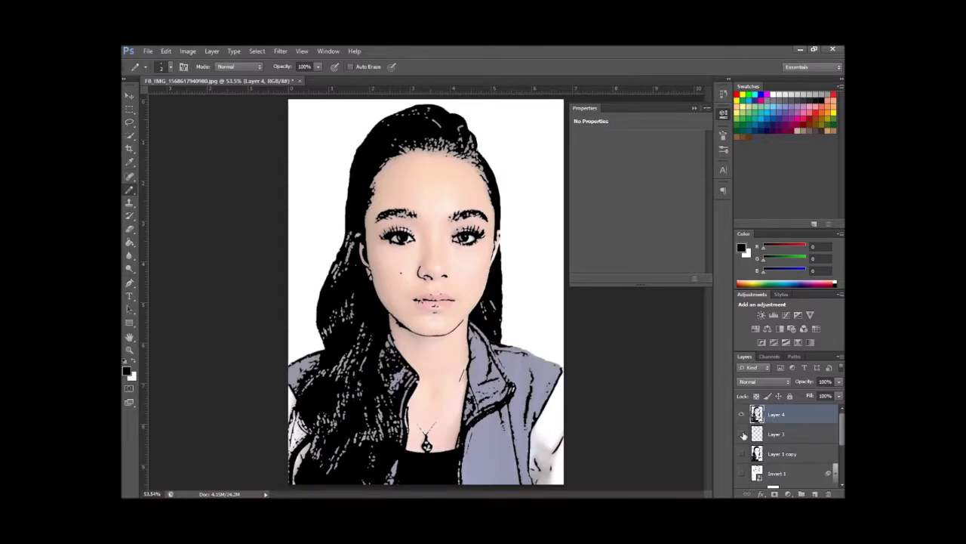
Step: Show Layer 3, add a layer mask from the selection, and move it onto Layer 3
{"action": "left_click", "coordinate": [741, 434]}
{"action": "left_click", "coordinate": [775, 493]}
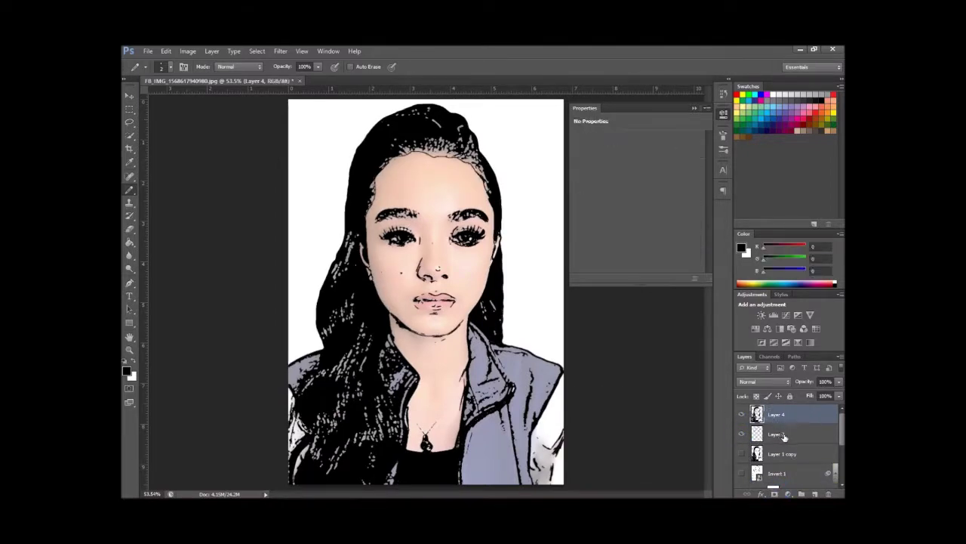
{"action": "left_click_drag", "start_coordinate": [778, 417], "coordinate": [777, 434]}
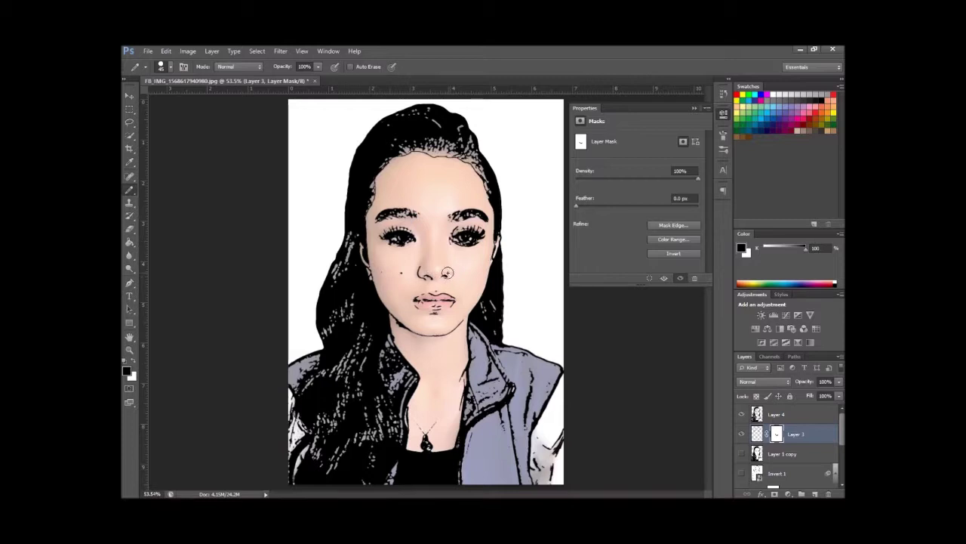
Step: Touch up the mask around the right eye and hide the colour photo layer
{"action": "left_click_drag", "start_coordinate": [453, 249], "coordinate": [476, 219]}
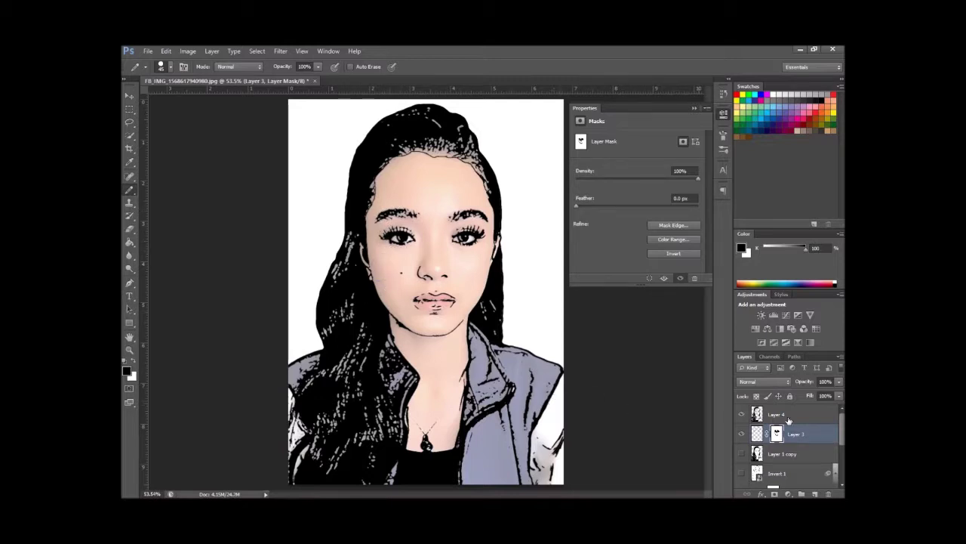
{"action": "scroll", "coordinate": [749, 456], "scroll_direction": "down", "scroll_amount": 2}
{"action": "left_click", "coordinate": [742, 482]}
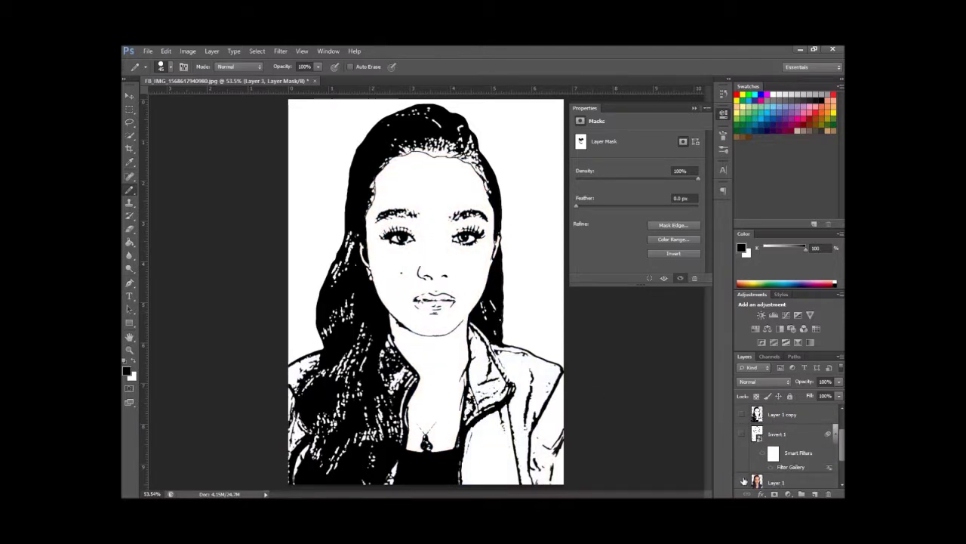
Step: Delete Layer 3's layer mask
{"action": "scroll", "coordinate": [793, 451], "scroll_direction": "up", "scroll_amount": 2}
{"action": "right_click", "coordinate": [816, 436]}
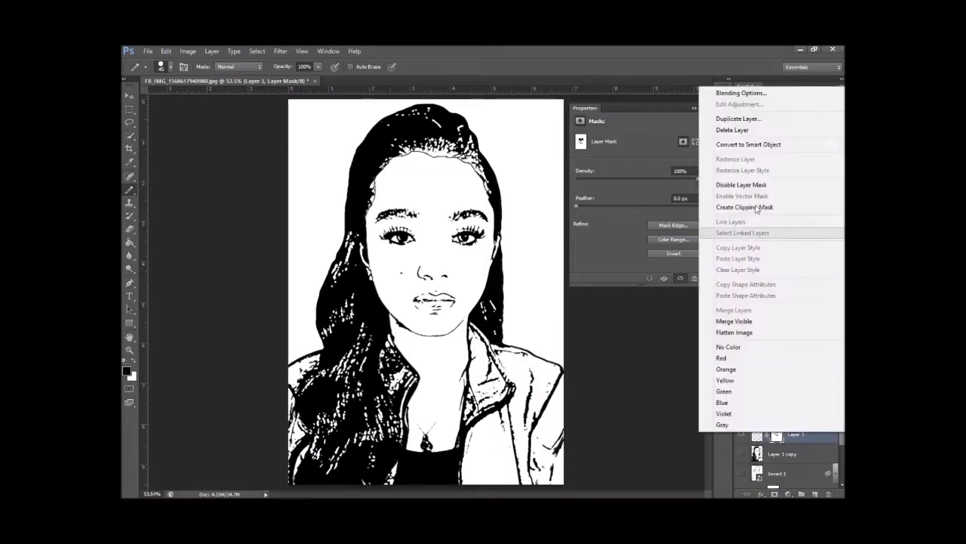
{"action": "key", "text": "Escape"}
{"action": "right_click", "coordinate": [776, 434]}
{"action": "left_click", "coordinate": [793, 191]}
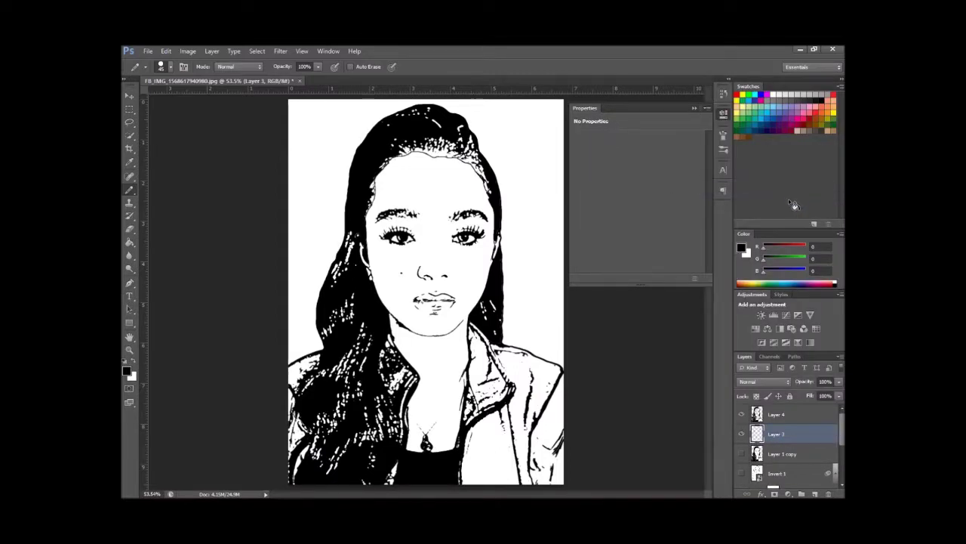
Step: Paint-bucket the face and neck with peach #e4b98e
{"action": "key", "text": "g"}
{"action": "left_click", "coordinate": [133, 376]}
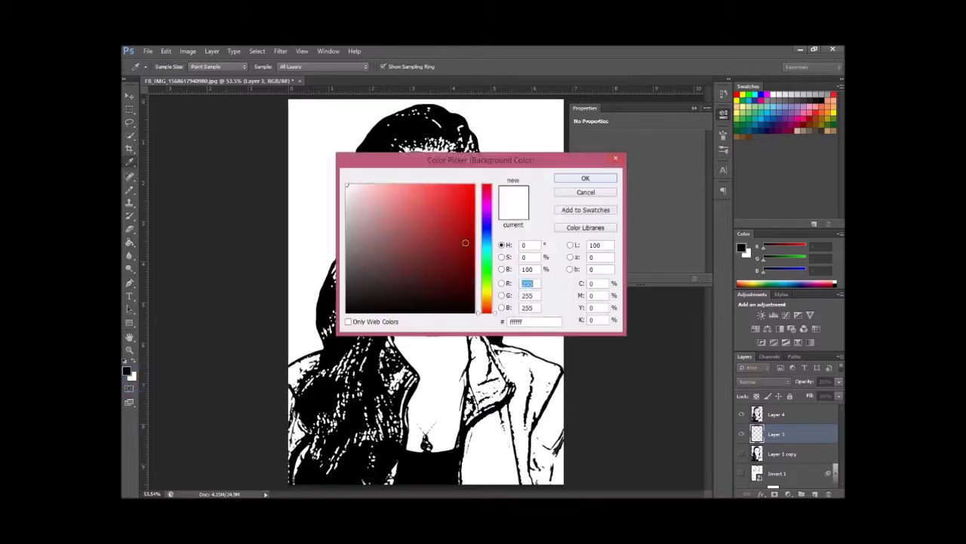
{"action": "left_click", "coordinate": [529, 321]}
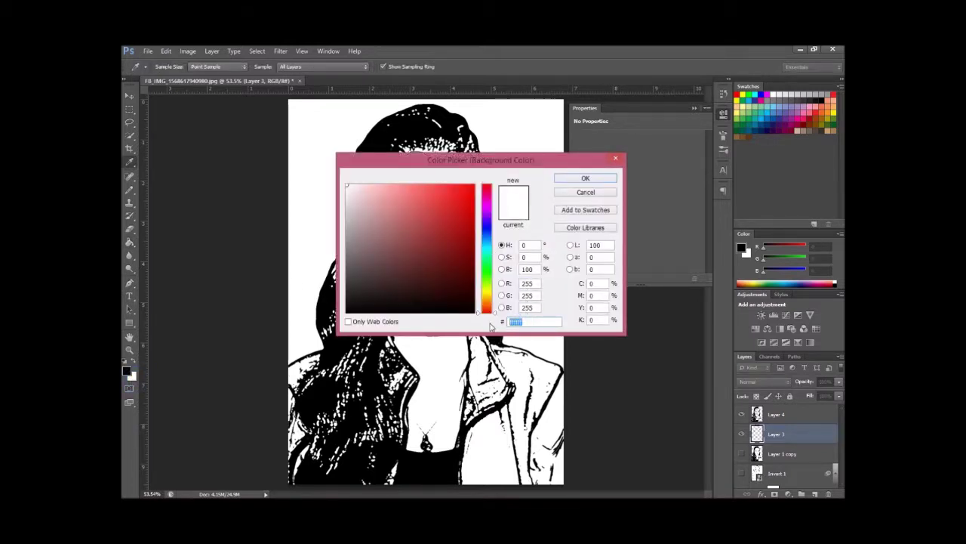
{"action": "type", "text": "e4"}
{"action": "type", "text": "b9"}
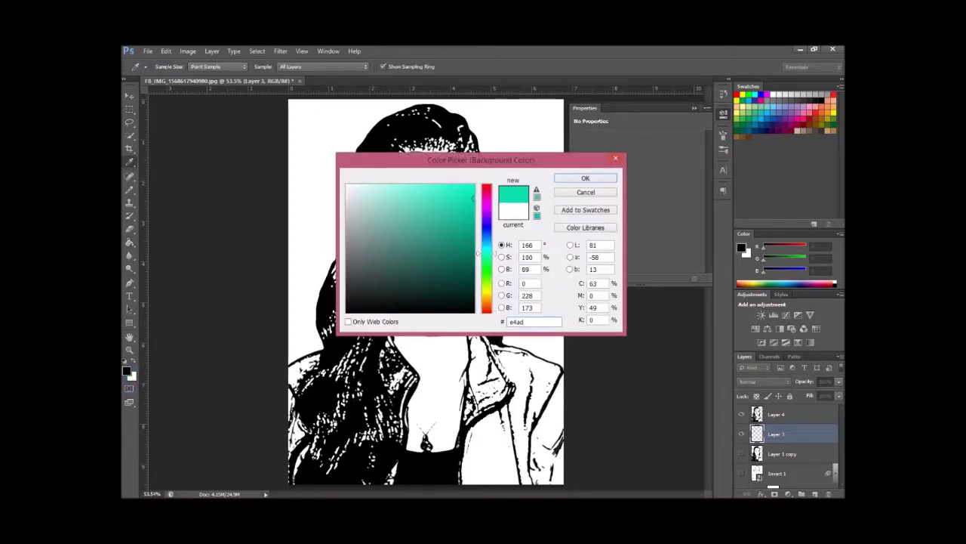
{"action": "type", "text": "8e"}
{"action": "key", "text": "Return"}
{"action": "key", "text": "x"}
{"action": "left_click", "coordinate": [447, 328]}
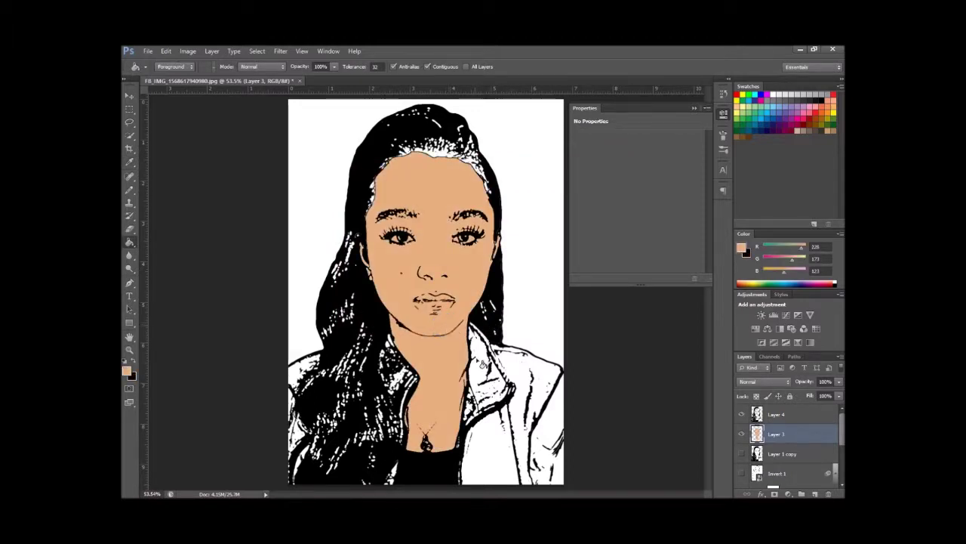
{"action": "left_click", "coordinate": [361, 238]}
Step: Fill the white hair streaks black, toggle the colour photo, and hide Layer 4's detail lines
{"action": "key", "text": "x"}
{"action": "left_click", "coordinate": [434, 154]}
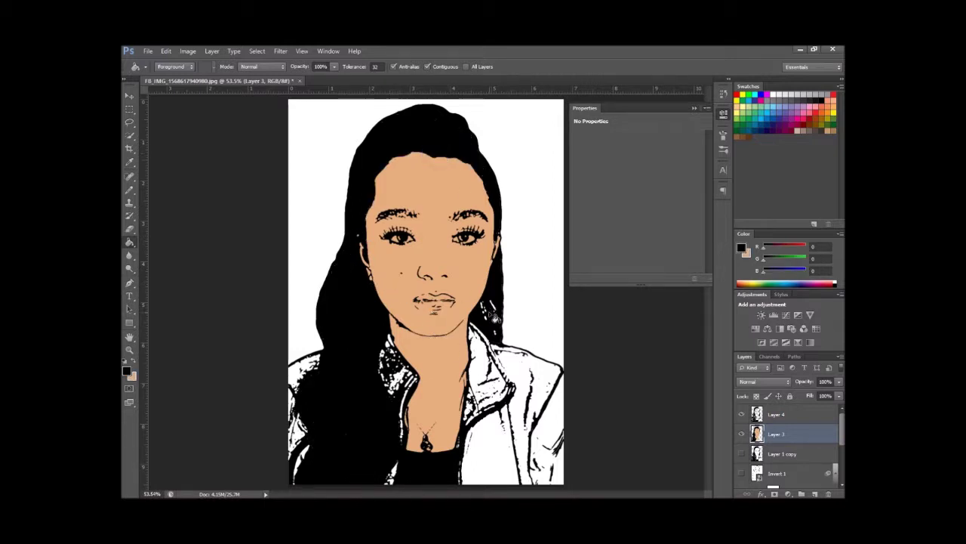
{"action": "scroll", "coordinate": [743, 468], "scroll_direction": "down", "scroll_amount": 2}
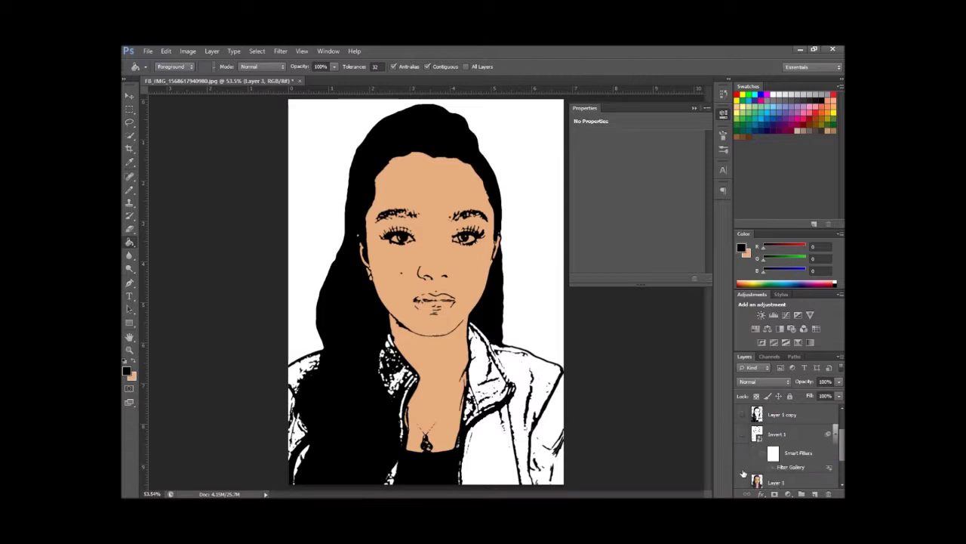
{"action": "left_click", "coordinate": [743, 470]}
{"action": "scroll", "coordinate": [744, 453], "scroll_direction": "up", "scroll_amount": 2}
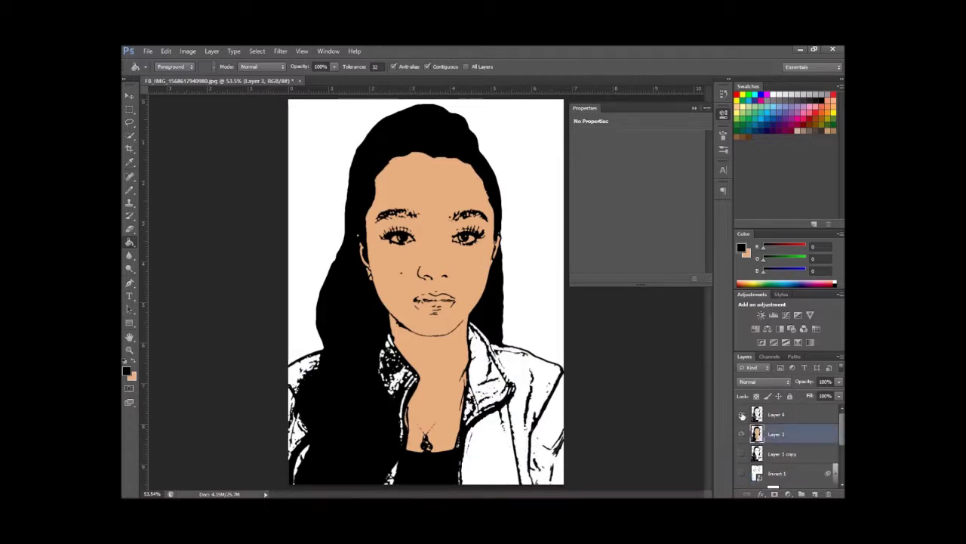
{"action": "left_click", "coordinate": [743, 414]}
{"action": "scroll", "coordinate": [747, 438], "scroll_direction": "down", "scroll_amount": 2}
Step: Fill the shirt black and the jacket sides and inner collar solid RGB blue
{"action": "left_click", "coordinate": [741, 482]}
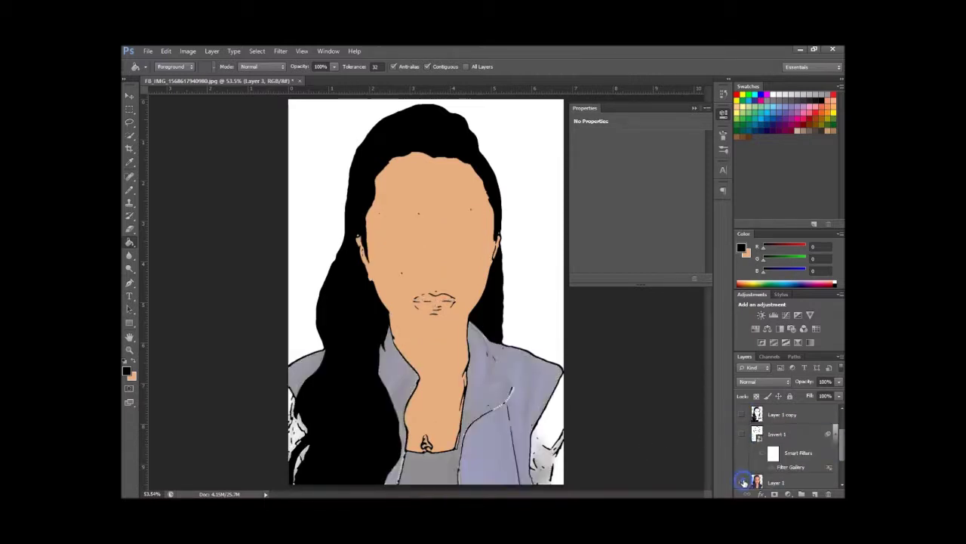
{"action": "left_click", "coordinate": [432, 464]}
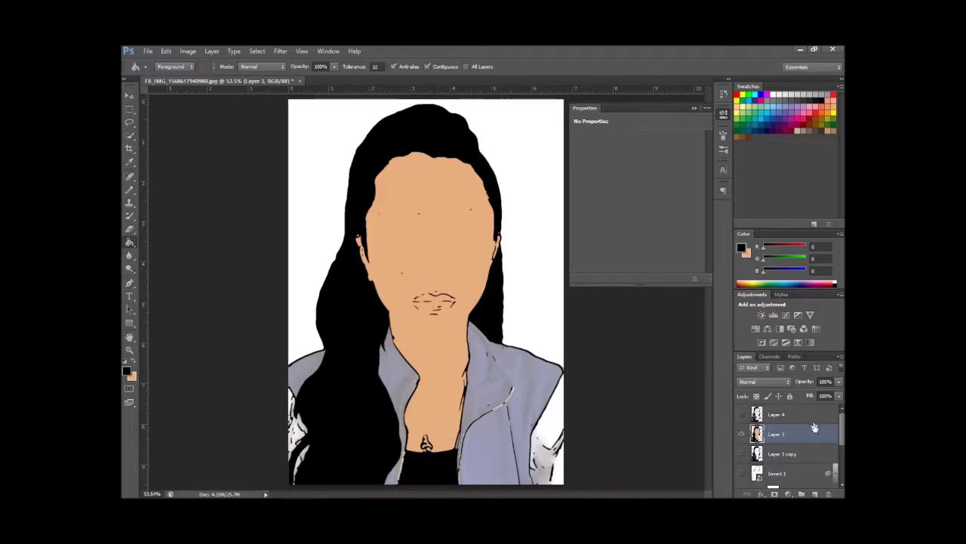
{"action": "left_click", "coordinate": [760, 93]}
{"action": "left_click", "coordinate": [493, 466]}
{"action": "left_click", "coordinate": [398, 389]}
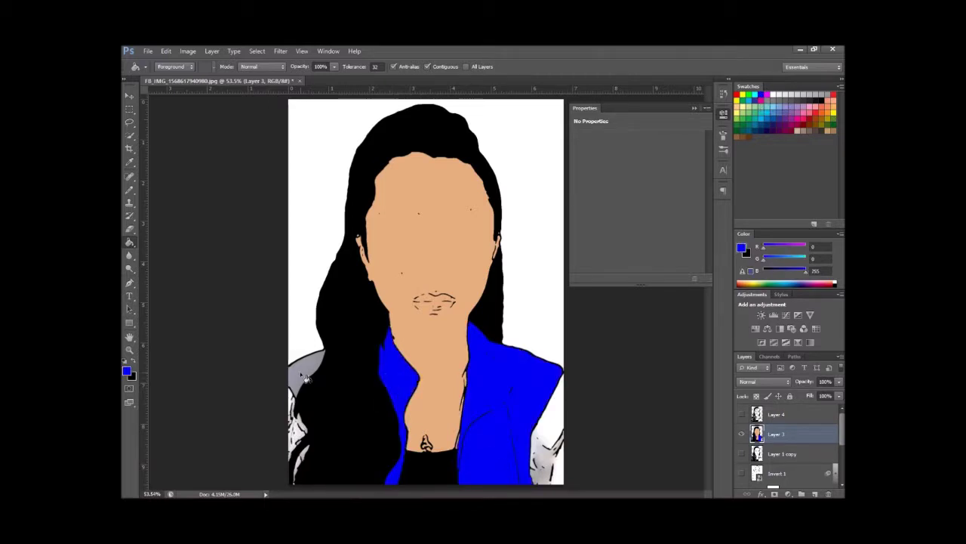
{"action": "left_click", "coordinate": [307, 378]}
Step: Fill the right sleeve area white and show the line-art detail layer again
{"action": "key", "text": "d"}
{"action": "key", "text": "x"}
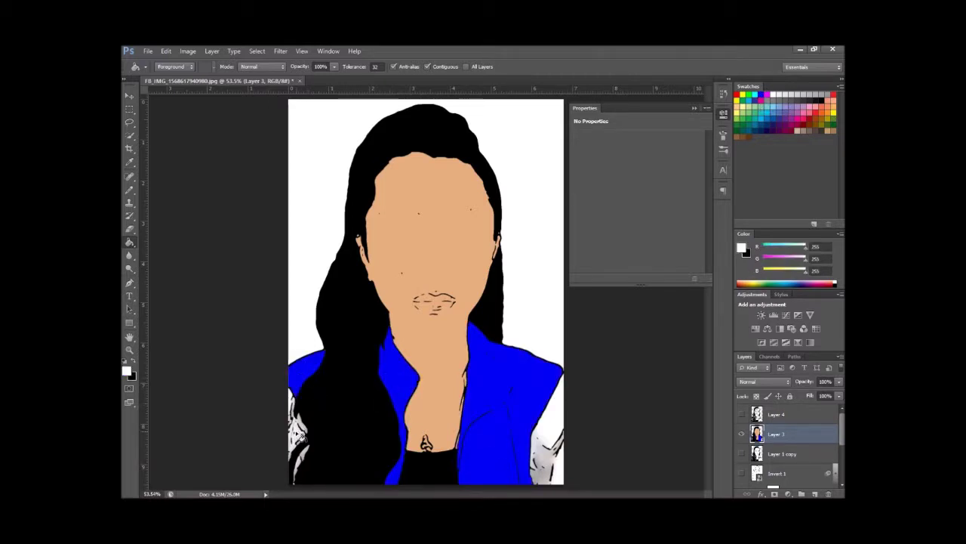
{"action": "left_click", "coordinate": [554, 433]}
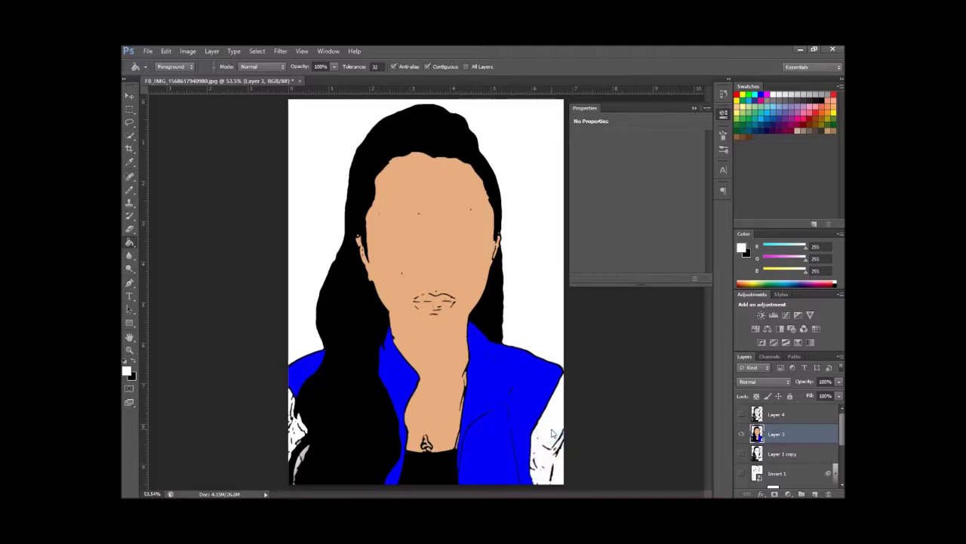
{"action": "key", "text": "x"}
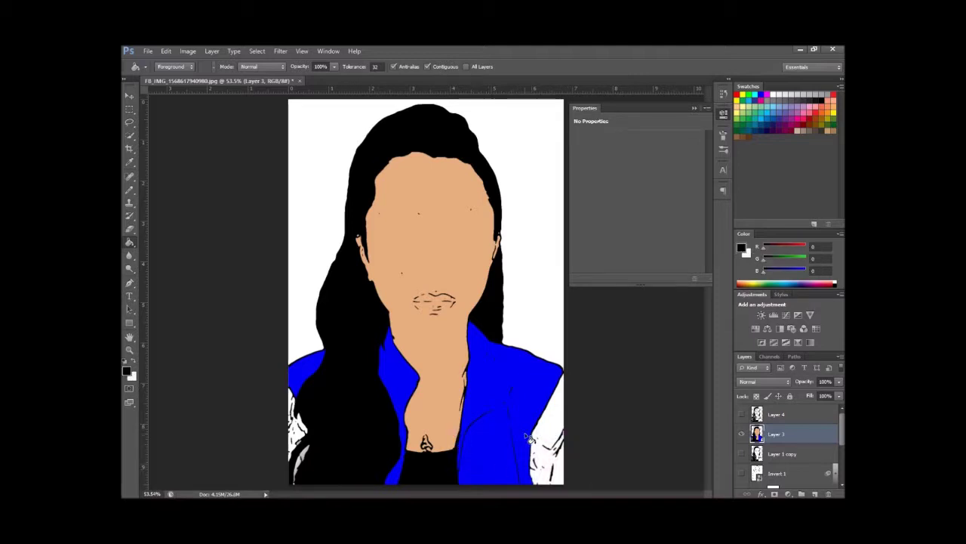
{"action": "left_click", "coordinate": [742, 415]}
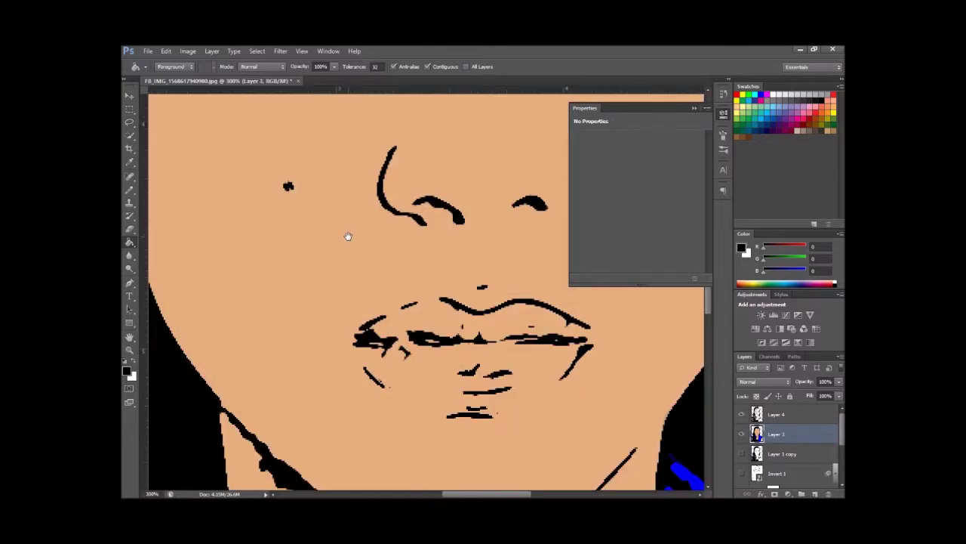
Step: Cover the peach inside both eyes with white Pencil strokes on Layer 3, then fit the view
{"action": "mouse_move", "coordinate": [348, 237]}
{"action": "left_mouse_down"}
{"action": "mouse_move", "coordinate": [416, 388]}
{"action": "mouse_move", "coordinate": [429, 389]}
{"action": "left_mouse_up"}
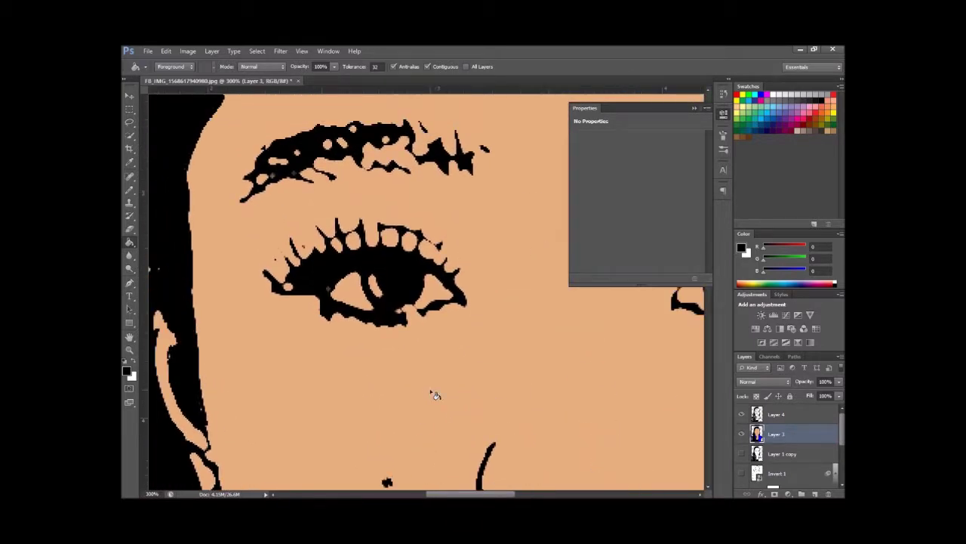
{"action": "key", "text": "x"}
{"action": "key", "text": "b"}
{"action": "left_click_drag", "start_coordinate": [327, 290], "coordinate": [375, 309]}
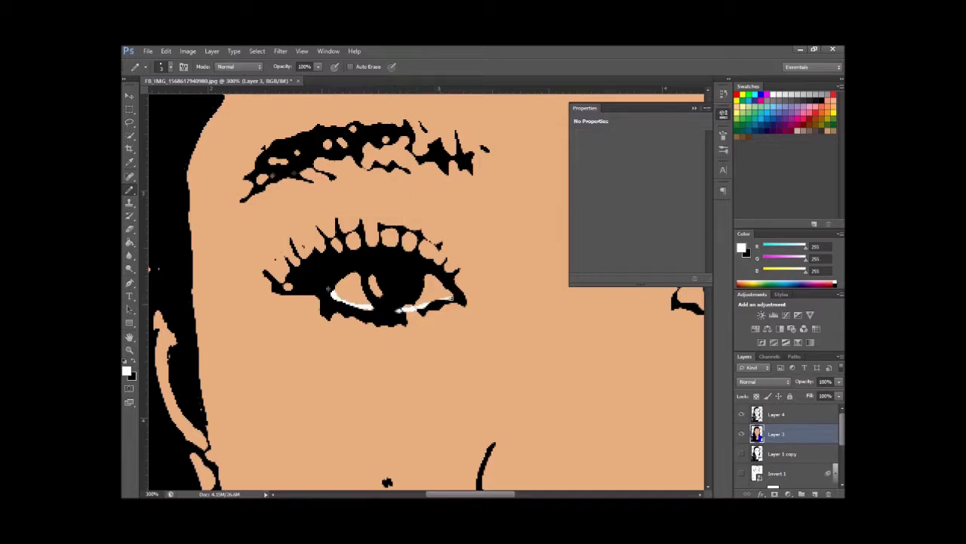
{"action": "left_click_drag", "start_coordinate": [451, 297], "coordinate": [422, 276]}
{"action": "mouse_move", "coordinate": [355, 281]}
{"action": "left_mouse_down"}
{"action": "mouse_move", "coordinate": [366, 298]}
{"action": "mouse_move", "coordinate": [335, 293]}
{"action": "mouse_move", "coordinate": [358, 278]}
{"action": "mouse_move", "coordinate": [347, 290]}
{"action": "left_mouse_up"}
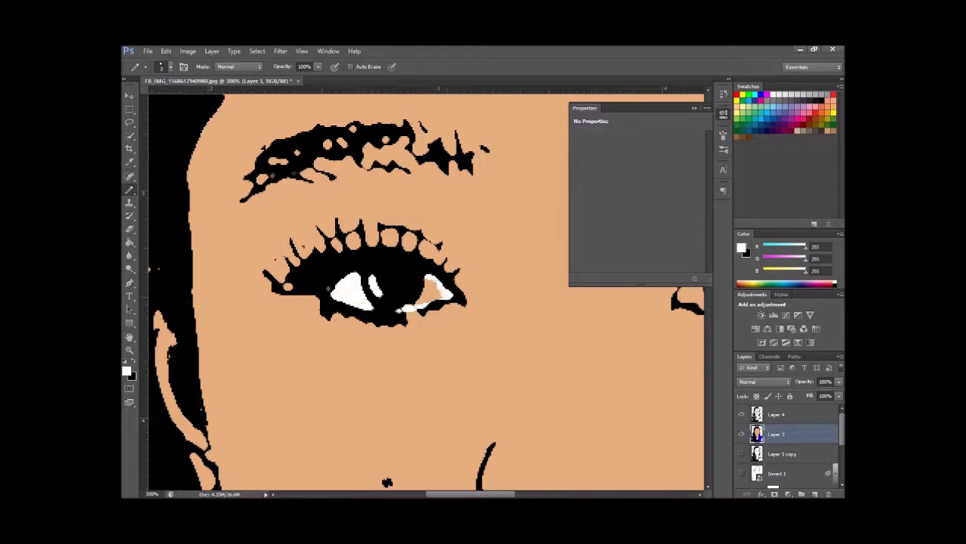
{"action": "mouse_move", "coordinate": [404, 304]}
{"action": "left_mouse_down"}
{"action": "mouse_move", "coordinate": [438, 299]}
{"action": "mouse_move", "coordinate": [423, 279]}
{"action": "mouse_move", "coordinate": [427, 289]}
{"action": "mouse_move", "coordinate": [378, 355]}
{"action": "left_mouse_up"}
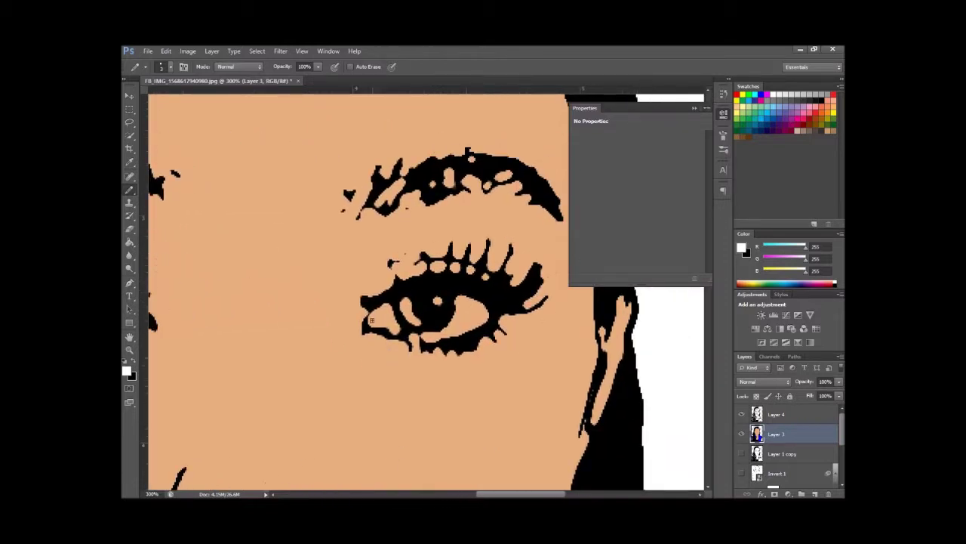
{"action": "mouse_move", "coordinate": [371, 321]}
{"action": "left_mouse_down"}
{"action": "mouse_move", "coordinate": [419, 338]}
{"action": "mouse_move", "coordinate": [406, 300]}
{"action": "mouse_move", "coordinate": [427, 336]}
{"action": "mouse_move", "coordinate": [485, 323]}
{"action": "mouse_move", "coordinate": [460, 300]}
{"action": "mouse_move", "coordinate": [442, 334]}
{"action": "mouse_move", "coordinate": [481, 304]}
{"action": "mouse_move", "coordinate": [456, 298]}
{"action": "mouse_move", "coordinate": [462, 321]}
{"action": "mouse_move", "coordinate": [475, 314]}
{"action": "left_mouse_up"}
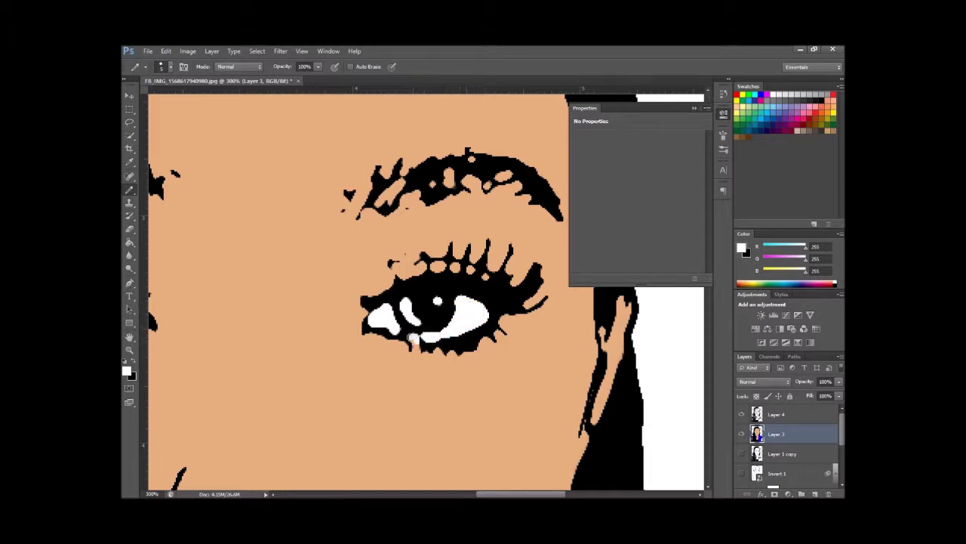
{"action": "key", "text": "ctrl+0"}
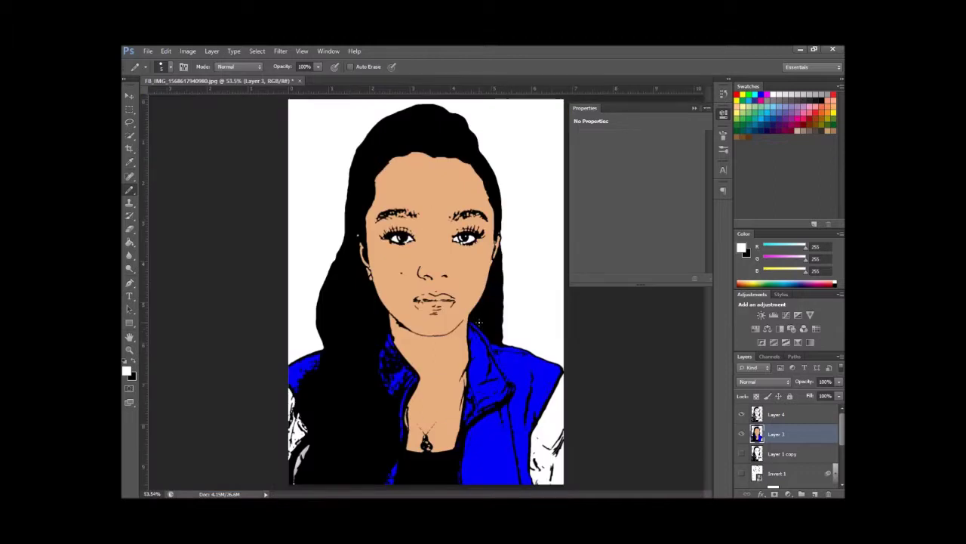
Step: Sample a light face skin tone and paint it over the dark lip and chin lines
{"action": "scroll", "coordinate": [761, 457], "scroll_direction": "down", "scroll_amount": 2}
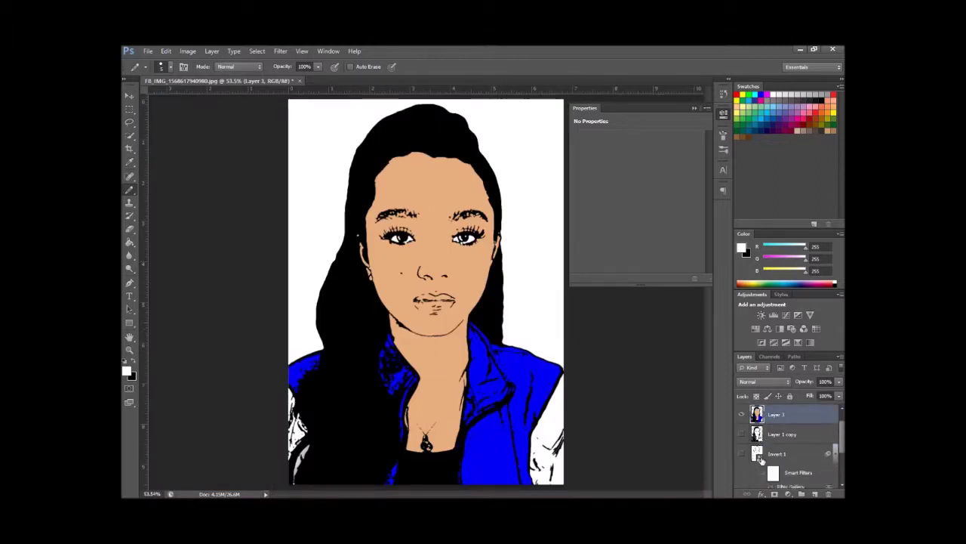
{"action": "scroll", "coordinate": [785, 446], "scroll_direction": "up", "scroll_amount": 2}
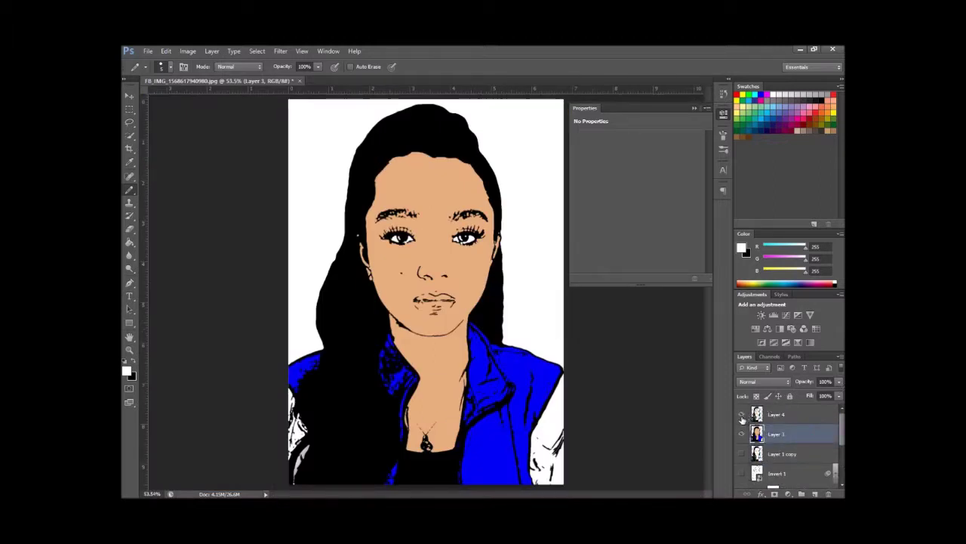
{"action": "left_click", "coordinate": [443, 365], "text": "alt"}
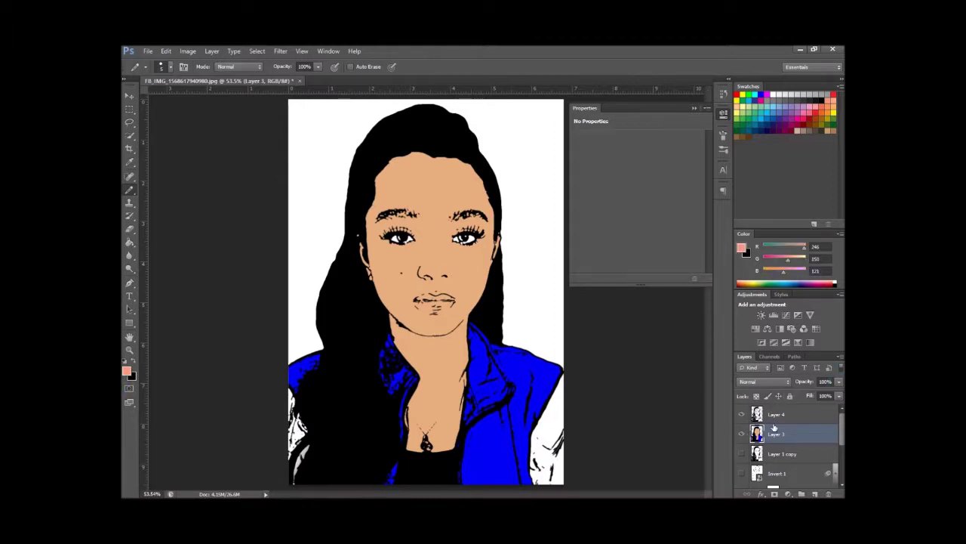
{"action": "left_click", "coordinate": [445, 326], "text": "alt"}
{"action": "left_click_drag", "start_coordinate": [417, 312], "coordinate": [475, 291]}
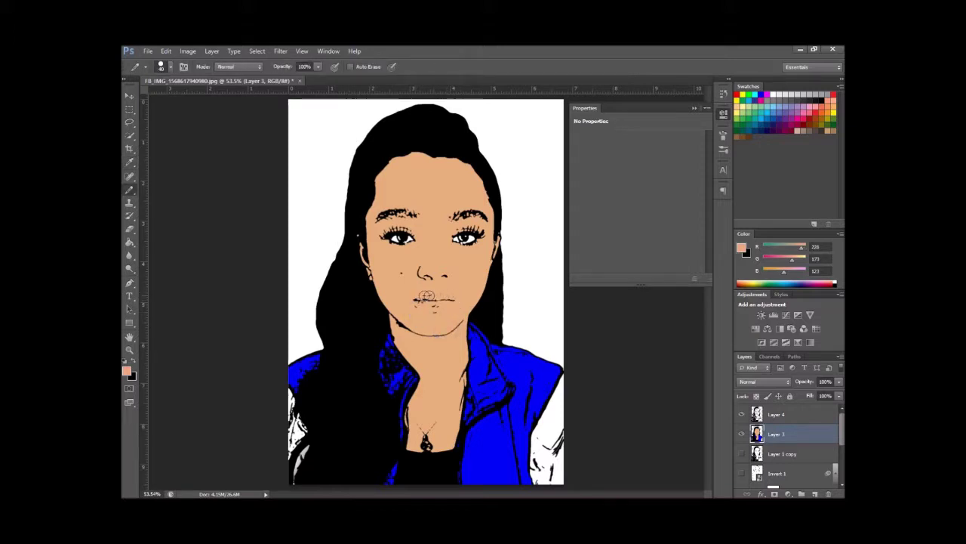
{"action": "left_click", "coordinate": [809, 420]}
{"action": "scroll", "coordinate": [810, 423], "scroll_direction": "down", "scroll_amount": 5}
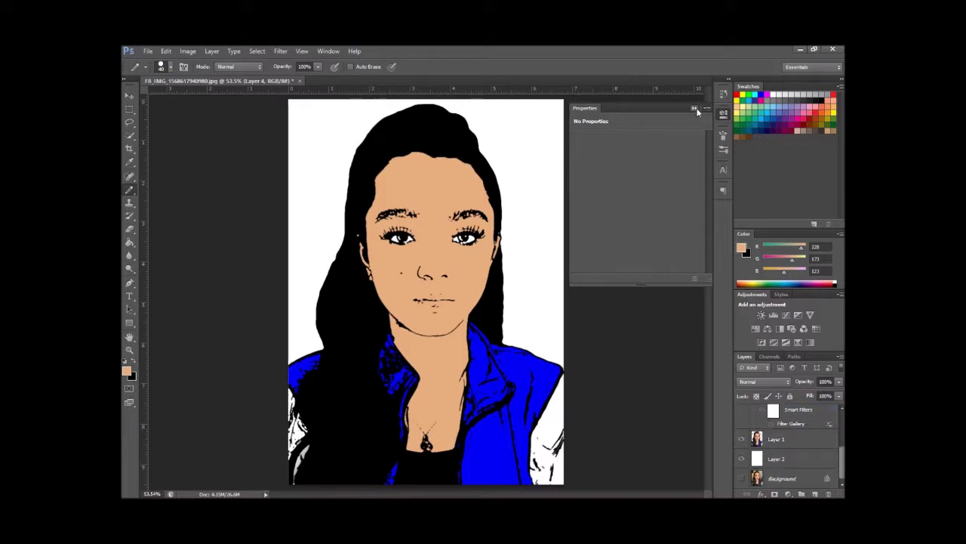
Step: Collapse the Properties panel, duplicate Layer 1 with Ctrl+J, and show the copy at 100% opacity
{"action": "left_click", "coordinate": [694, 109]}
{"action": "left_click", "coordinate": [791, 440]}
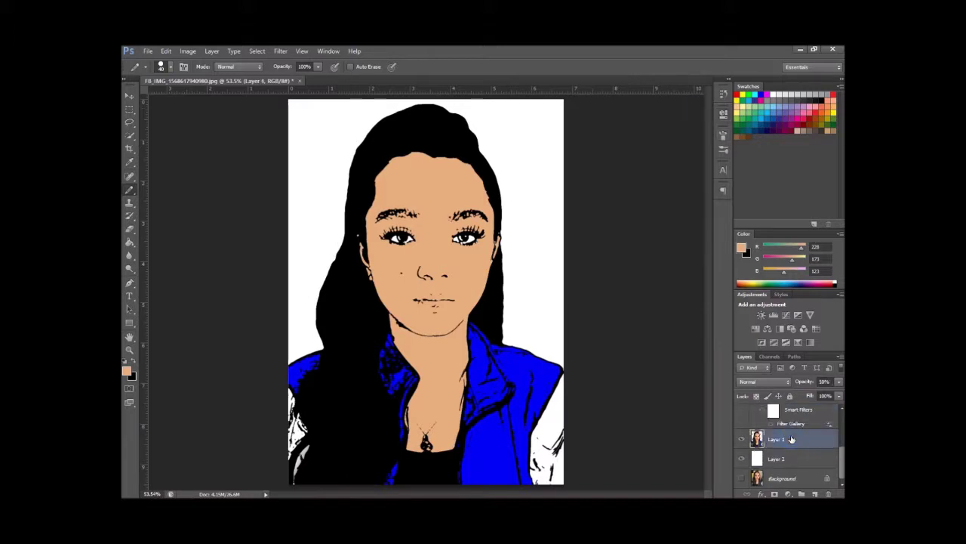
{"action": "key", "text": "ctrl+j"}
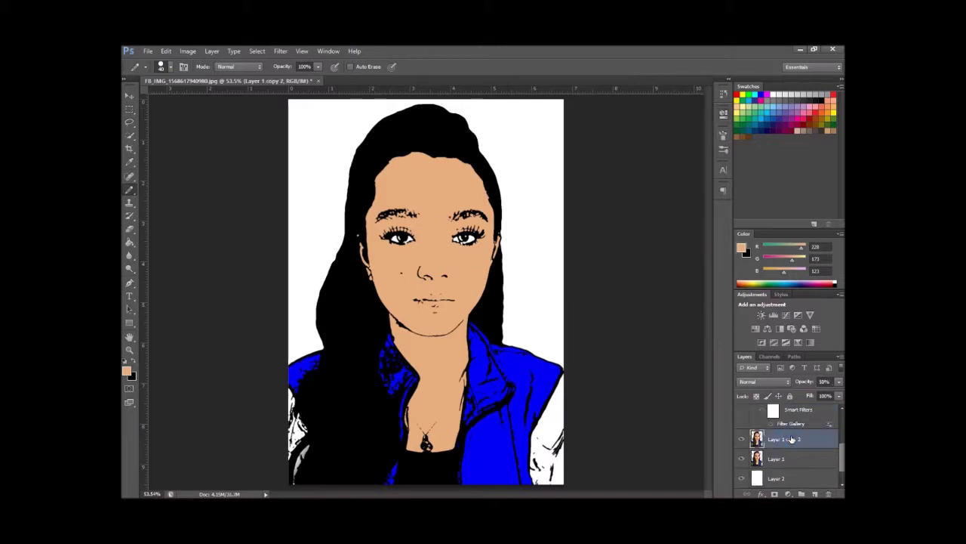
{"action": "left_click", "coordinate": [742, 431]}
{"action": "scroll", "coordinate": [801, 443], "scroll_direction": "down", "scroll_amount": 3}
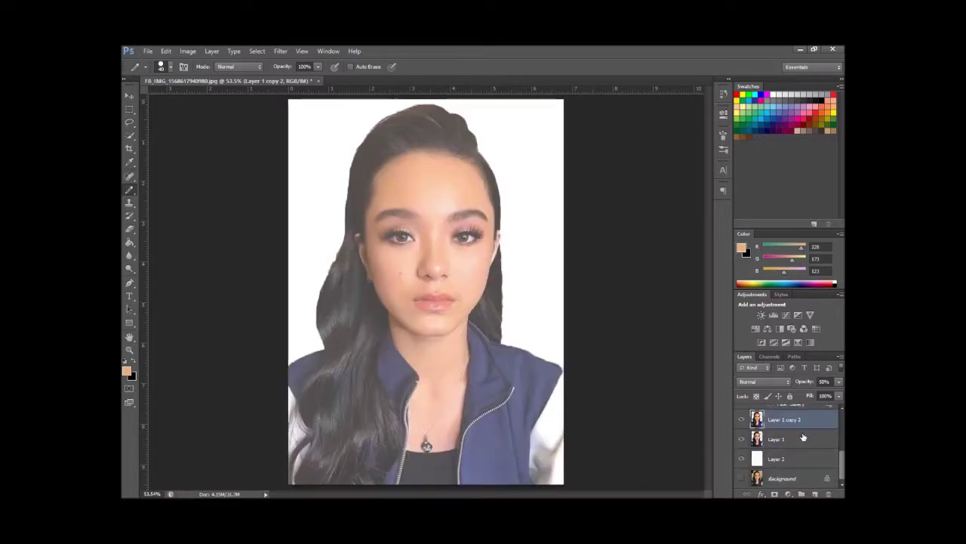
{"action": "left_click_drag", "start_coordinate": [836, 388], "coordinate": [844, 393]}
Step: Desaturate the photo copy with Hue/Saturation at Saturation -100
{"action": "left_click", "coordinate": [187, 51]}
{"action": "mouse_move", "coordinate": [202, 62]}
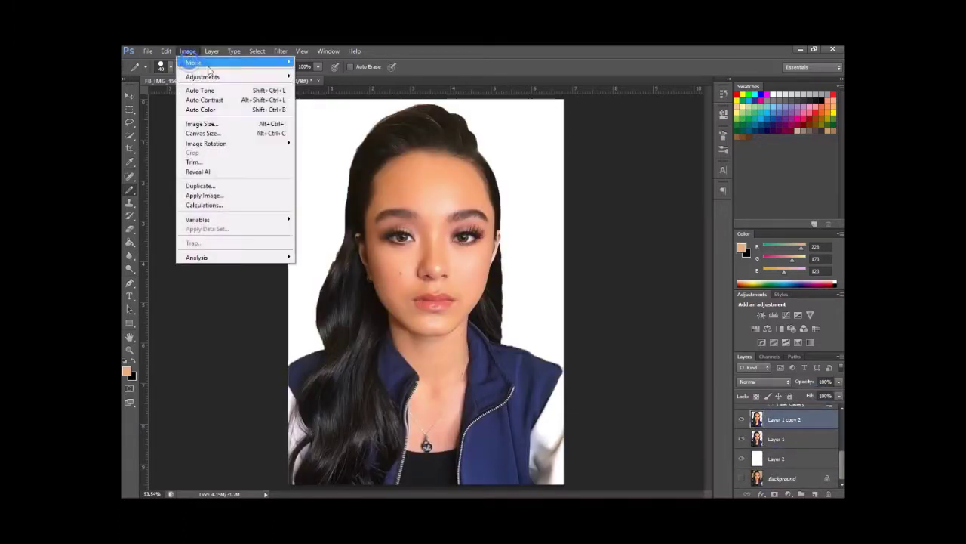
{"action": "left_click", "coordinate": [325, 128]}
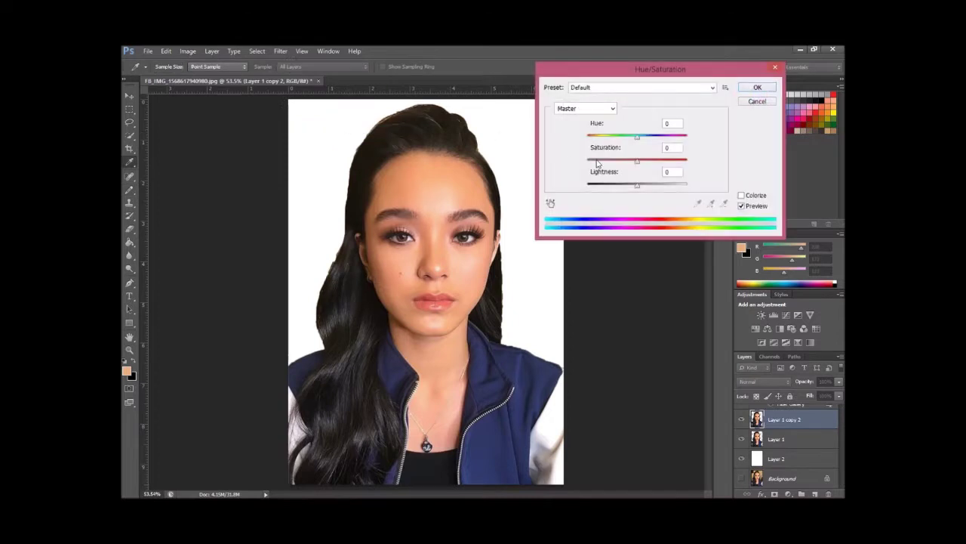
{"action": "left_click_drag", "start_coordinate": [637, 159], "coordinate": [567, 167]}
{"action": "left_click", "coordinate": [757, 86]}
Step: Posterize the copy to 2 levels for stark black and white
{"action": "left_click", "coordinate": [187, 51]}
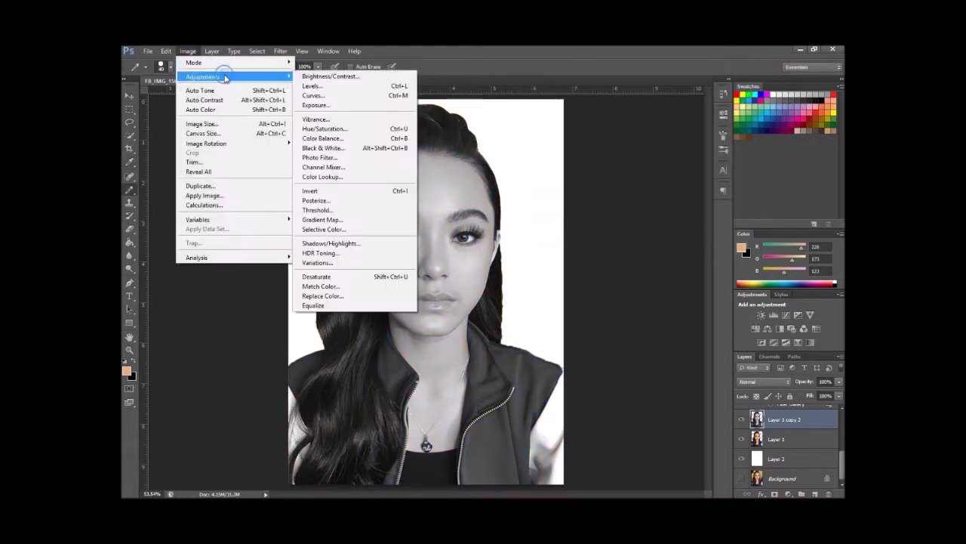
{"action": "left_click", "coordinate": [315, 200]}
{"action": "left_click_drag", "start_coordinate": [507, 191], "coordinate": [500, 191]}
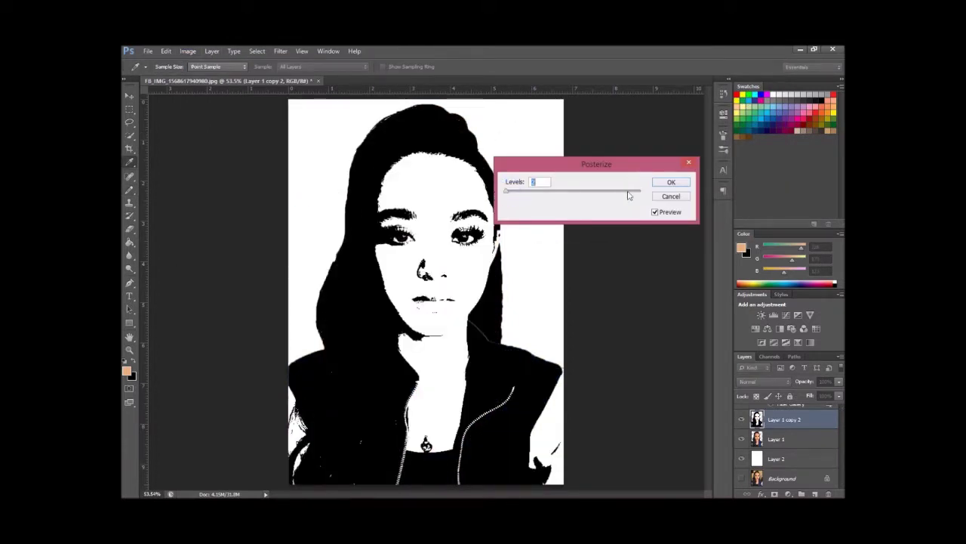
{"action": "left_click", "coordinate": [670, 182]}
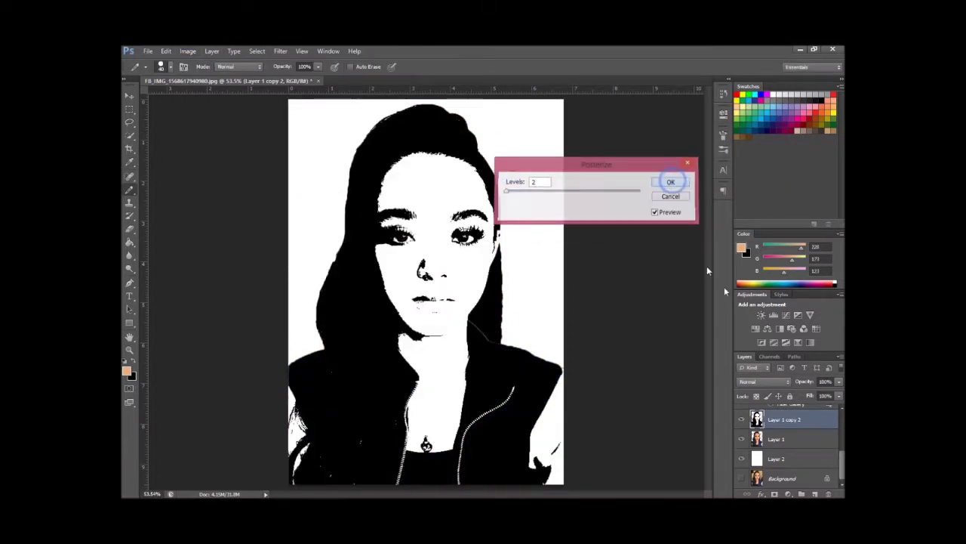
Step: Load a channel's tones as a selection and make Layer 3 active
{"action": "left_click", "coordinate": [768, 356]}
{"action": "left_click", "coordinate": [783, 493]}
{"action": "left_click", "coordinate": [745, 356]}
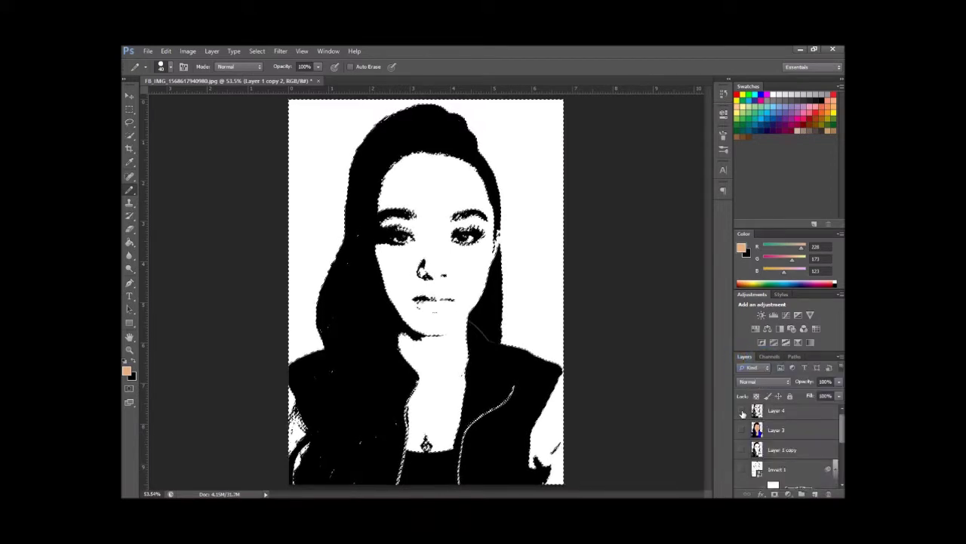
{"action": "left_click", "coordinate": [778, 434]}
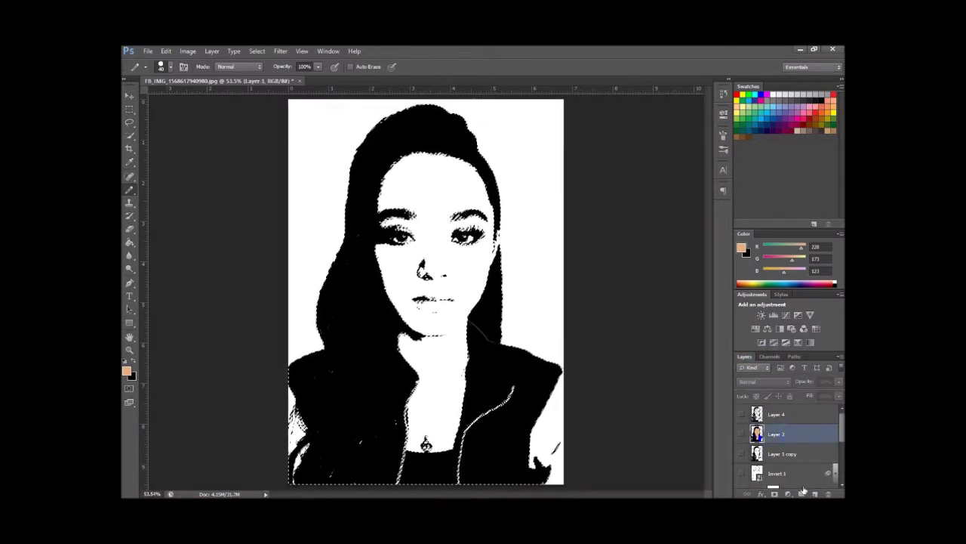
Step: On a new layer, contract the selection and fill it with the dark grey swatch
{"action": "left_click", "coordinate": [814, 494]}
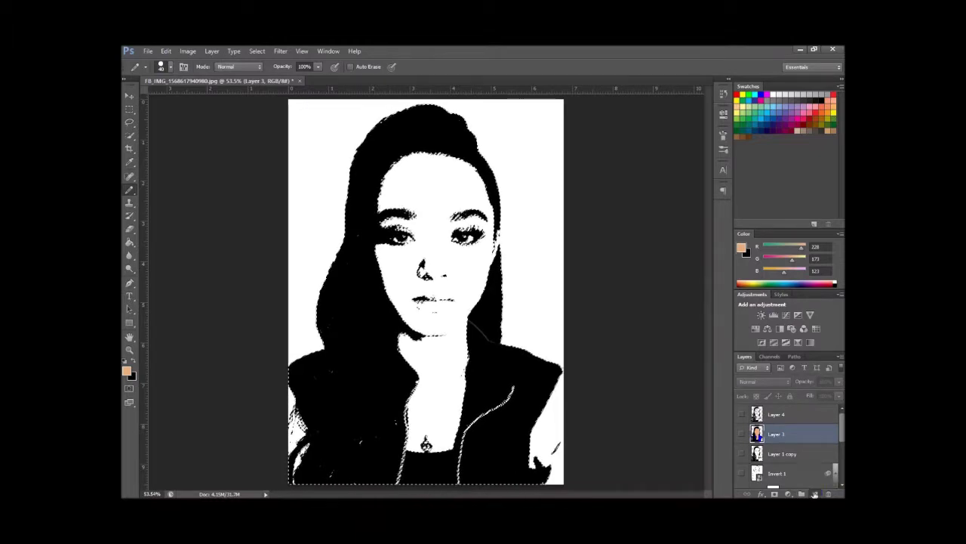
{"action": "left_click", "coordinate": [807, 110]}
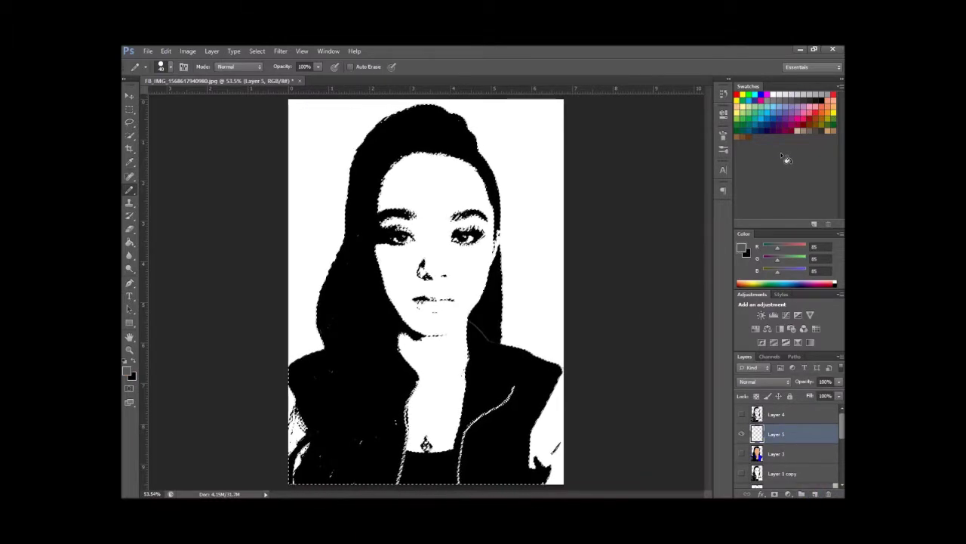
{"action": "left_click", "coordinate": [256, 51]}
{"action": "mouse_move", "coordinate": [265, 161]}
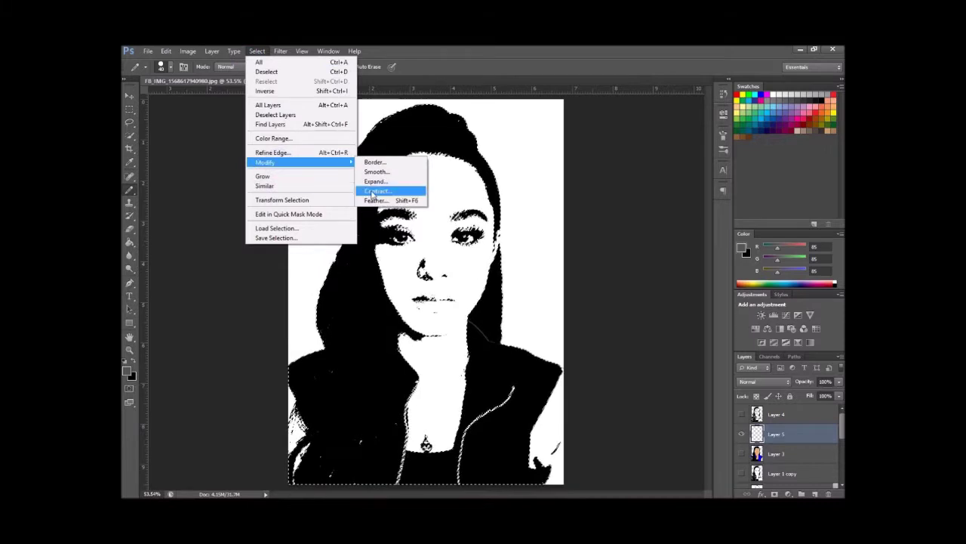
{"action": "left_click", "coordinate": [394, 194]}
{"action": "key", "text": "Return"}
{"action": "key", "text": "alt+BackSpace"}
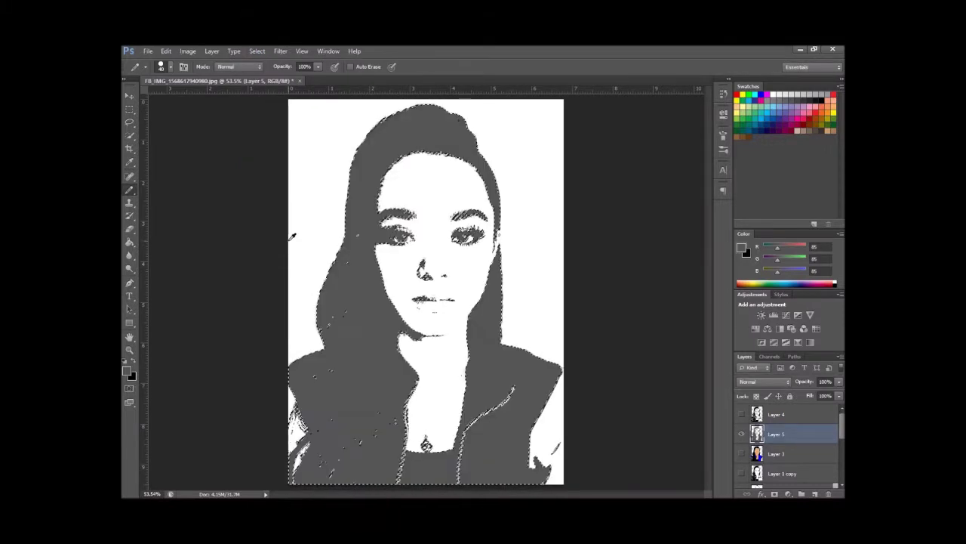
Step: Set Layer 5 to 50% opacity and make Layers 4 and 3 visible again
{"action": "left_click", "coordinate": [839, 382]}
{"action": "left_click_drag", "start_coordinate": [836, 393], "coordinate": [813, 392]}
{"action": "left_click", "coordinate": [742, 414]}
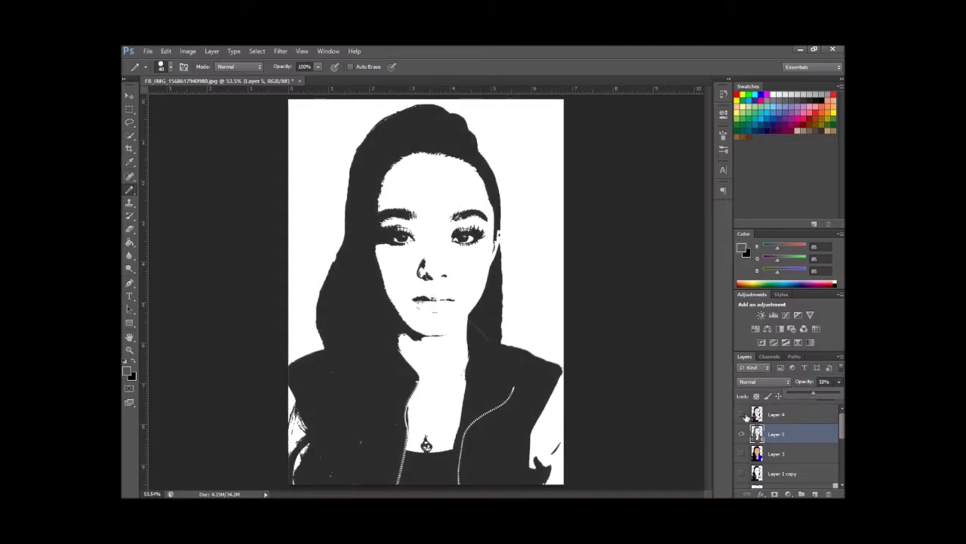
{"action": "left_click", "coordinate": [741, 453]}
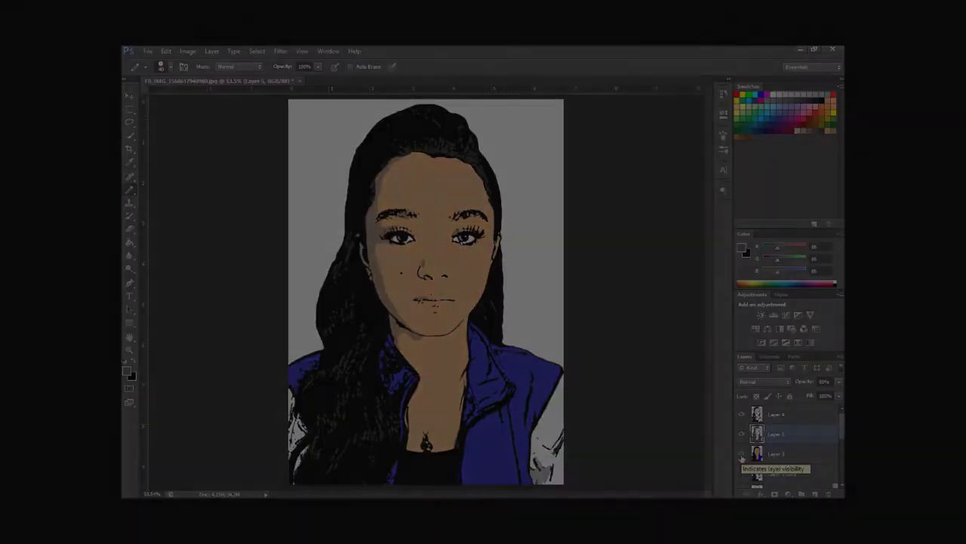